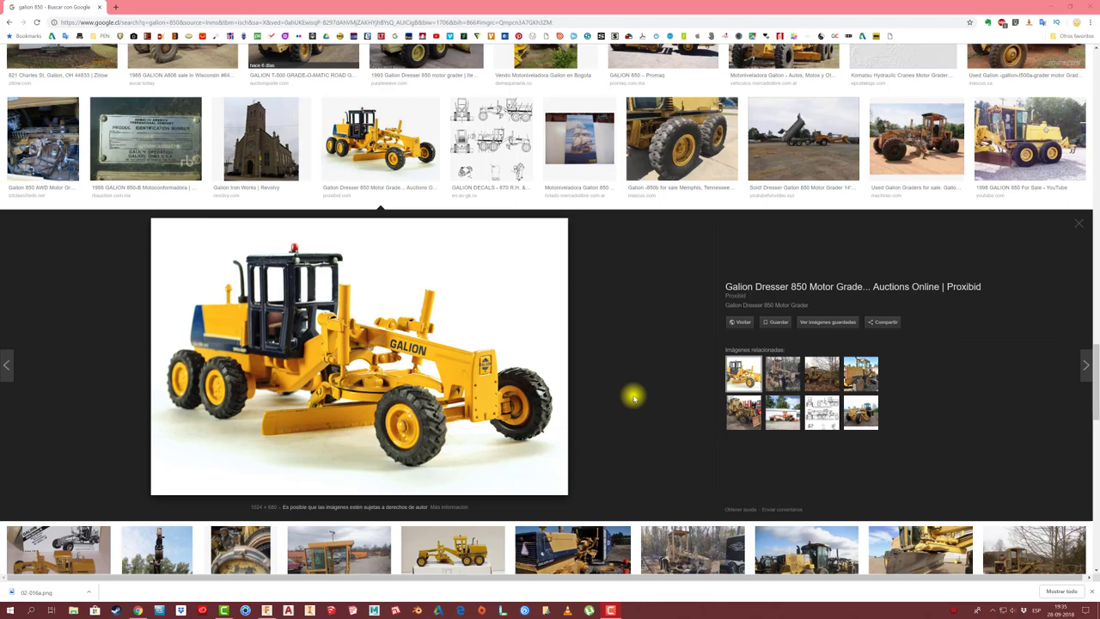
Preview the 'GALION DECALS - 870 R.H. & L.H. 90w BLADE SUSPENSION' line drawing in Google Images.
{"action": "scroll", "coordinate": [633, 397], "scroll_direction": "up", "scroll_amount": 1}
{"action": "scroll", "coordinate": [634, 397], "scroll_direction": "up", "scroll_amount": 1}
{"action": "scroll", "coordinate": [633, 397], "scroll_direction": "up", "scroll_amount": 2}
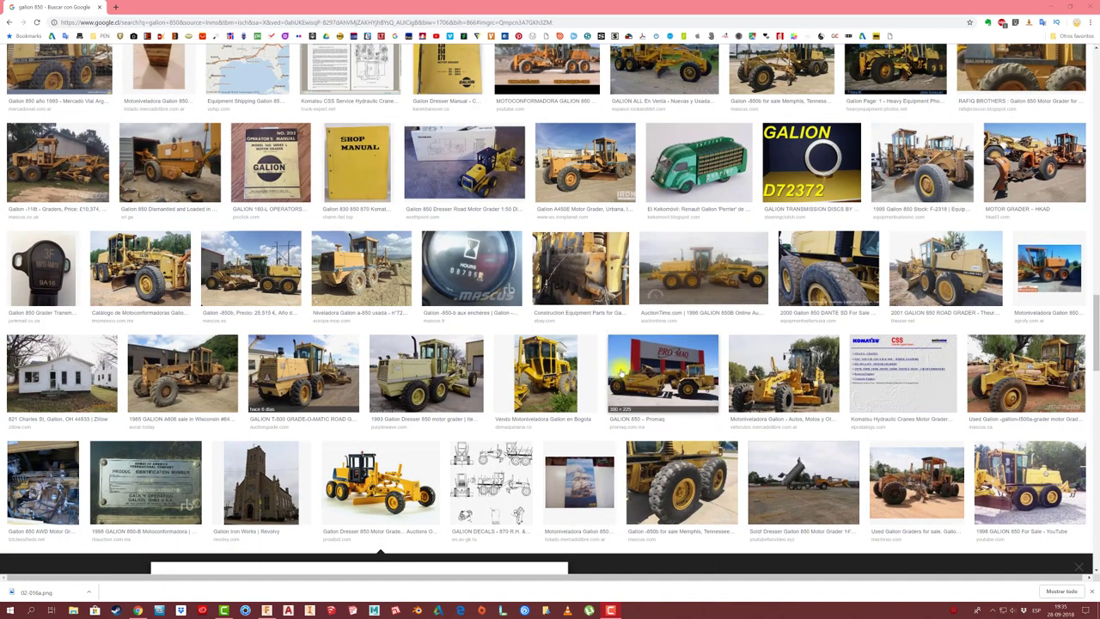
{"action": "scroll", "coordinate": [633, 397], "scroll_direction": "down", "scroll_amount": 2}
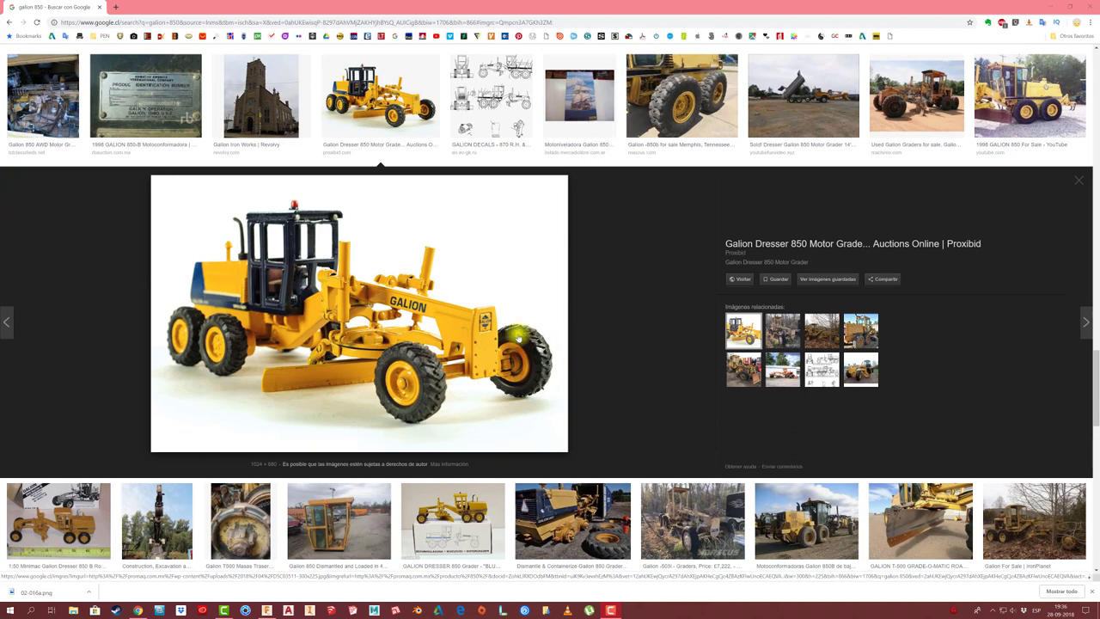
{"action": "scroll", "coordinate": [625, 349], "scroll_direction": "up", "scroll_amount": 3}
{"action": "scroll", "coordinate": [626, 349], "scroll_direction": "up", "scroll_amount": 2}
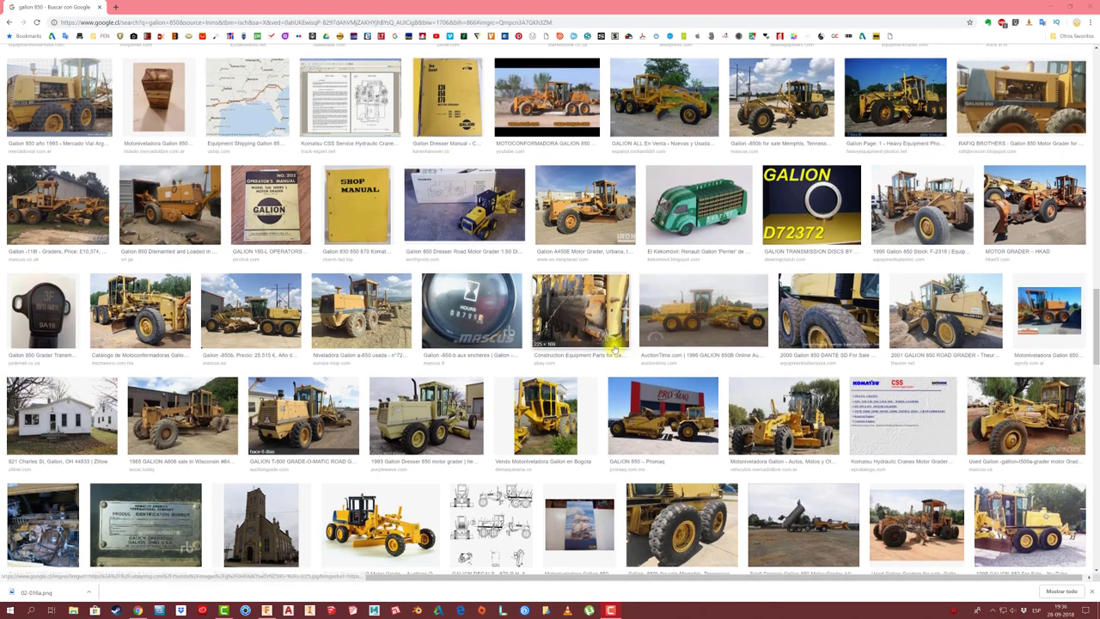
{"action": "scroll", "coordinate": [617, 347], "scroll_direction": "down", "scroll_amount": 3}
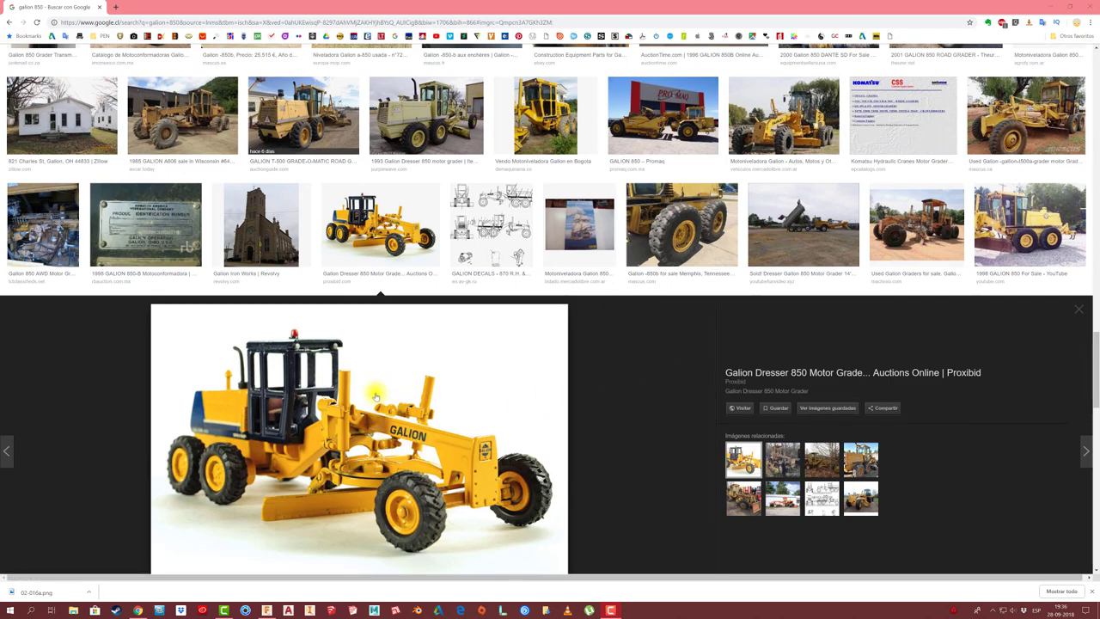
{"action": "scroll", "coordinate": [580, 446], "scroll_direction": "down", "scroll_amount": 4}
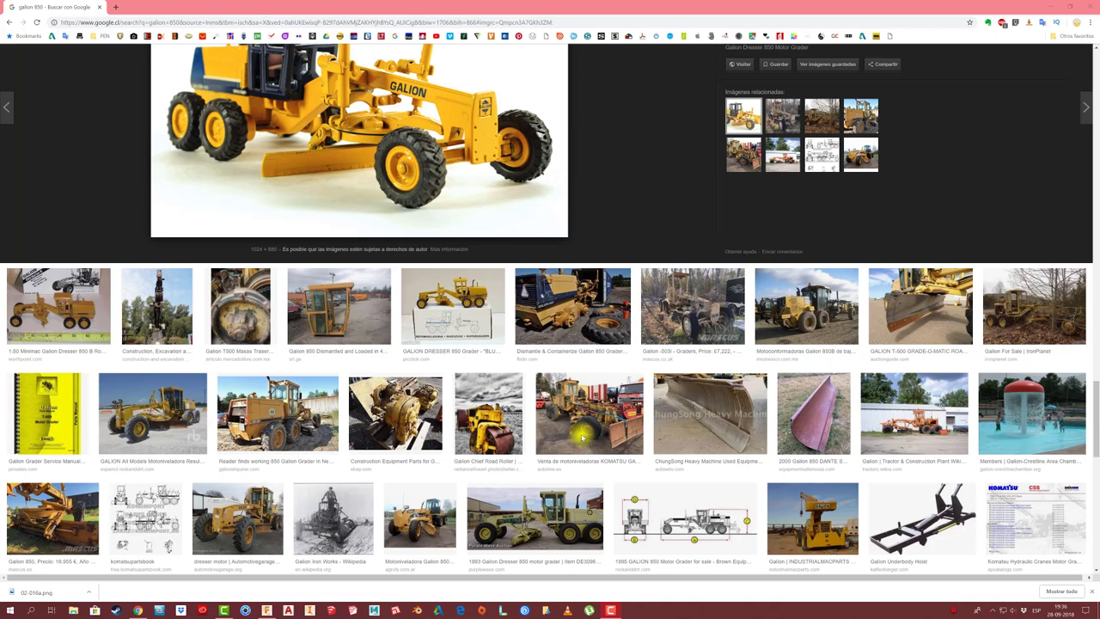
{"action": "scroll", "coordinate": [581, 438], "scroll_direction": "up", "scroll_amount": 3}
{"action": "scroll", "coordinate": [581, 436], "scroll_direction": "up", "scroll_amount": 1}
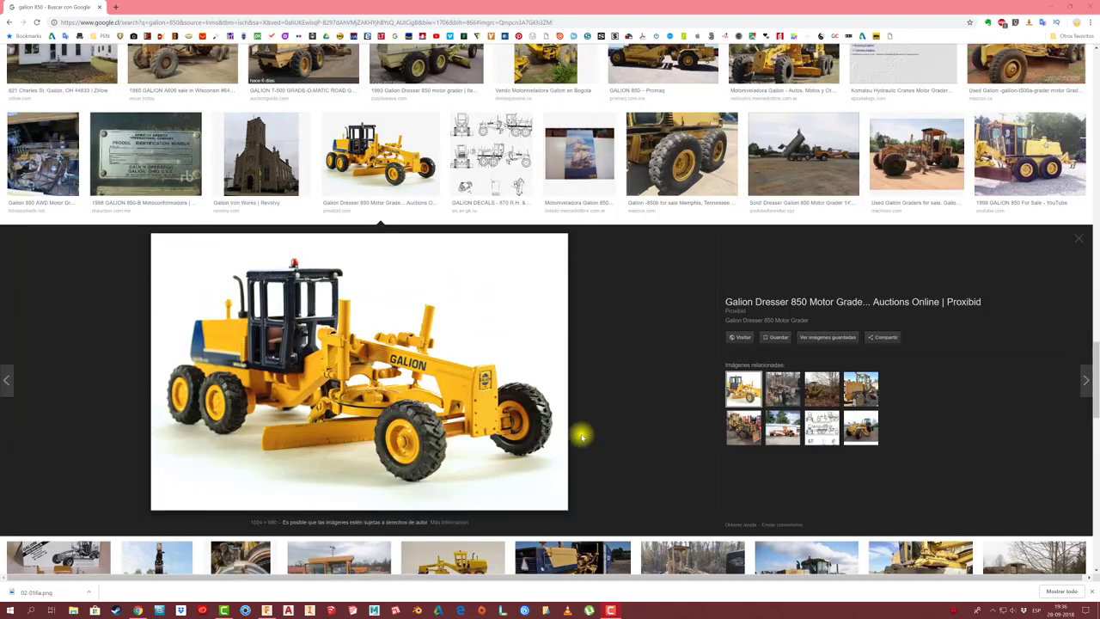
{"action": "scroll", "coordinate": [582, 435], "scroll_direction": "up", "scroll_amount": 2}
{"action": "left_click", "coordinate": [518, 330]}
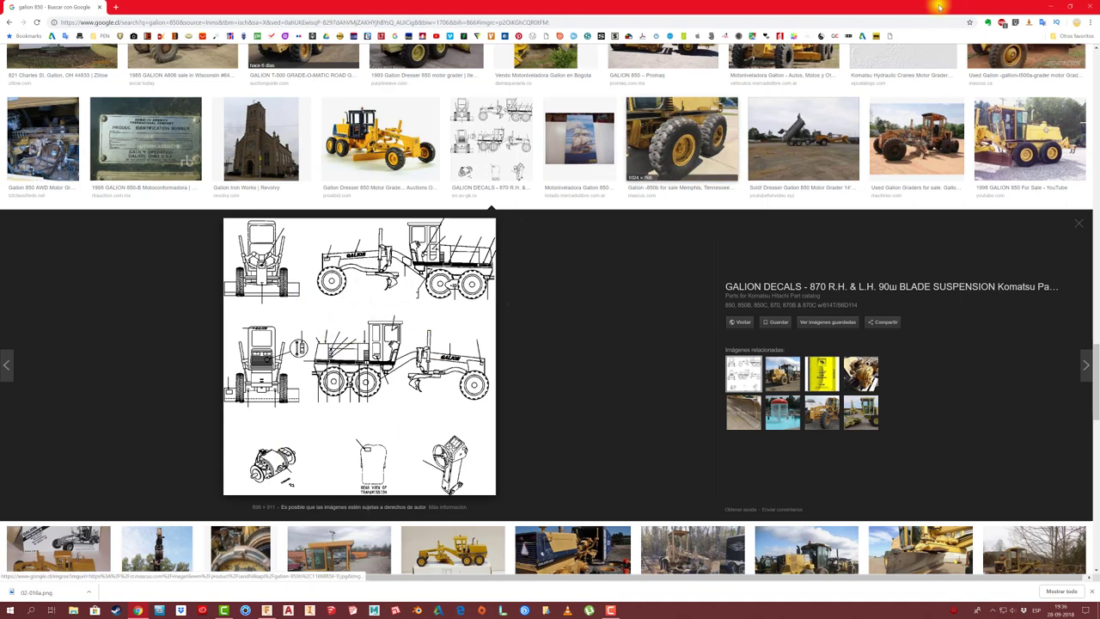
View the saved grader blueprint PNG from the desktop in Windows Photos, then return to Fusion 360.
{"action": "left_click", "coordinate": [1049, 6]}
{"action": "left_click", "coordinate": [1049, 6]}
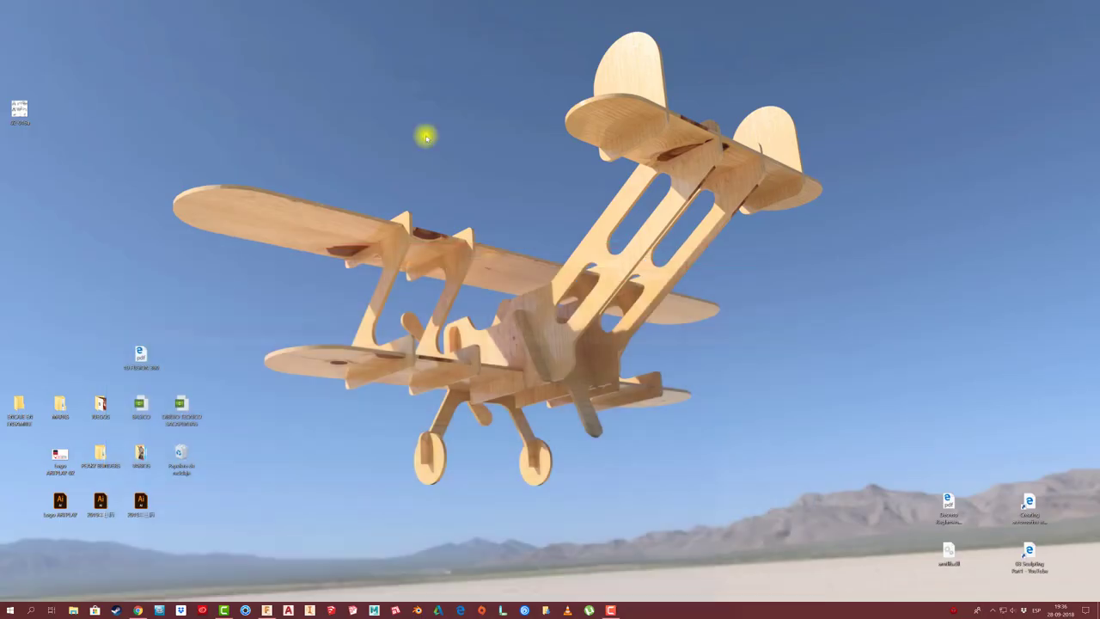
{"action": "double_click", "coordinate": [21, 110]}
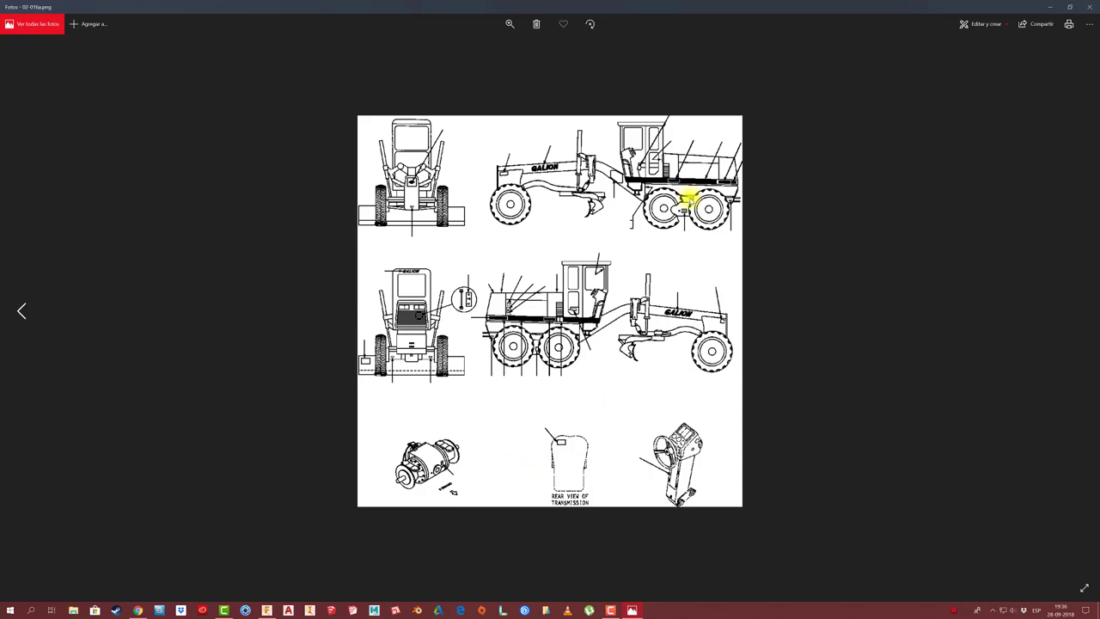
{"action": "left_click", "coordinate": [1088, 6]}
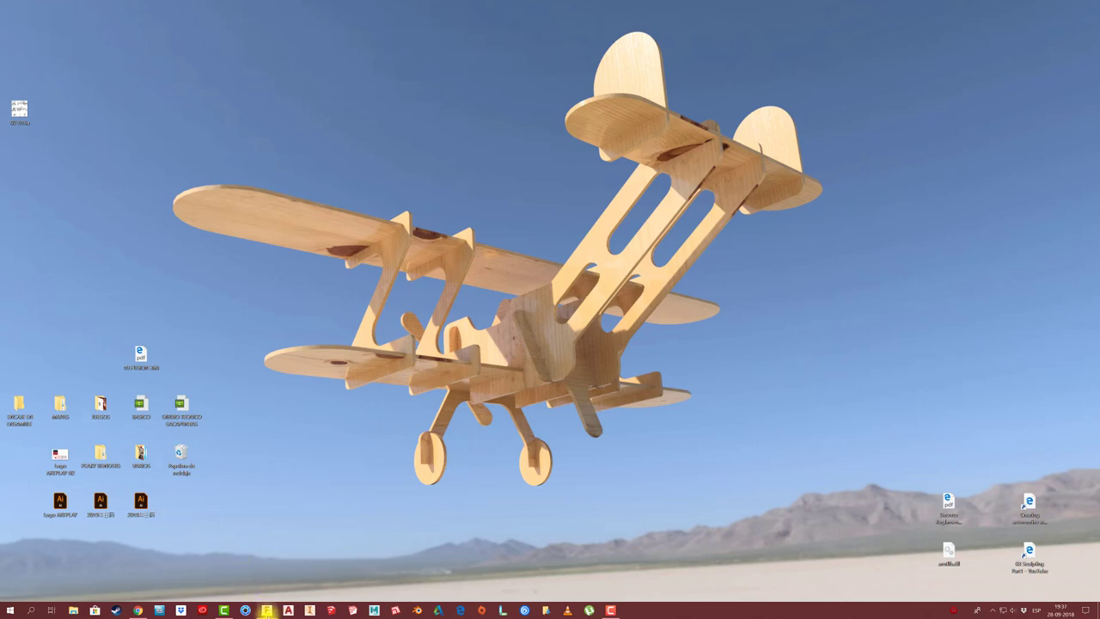
{"action": "left_click", "coordinate": [266, 611]}
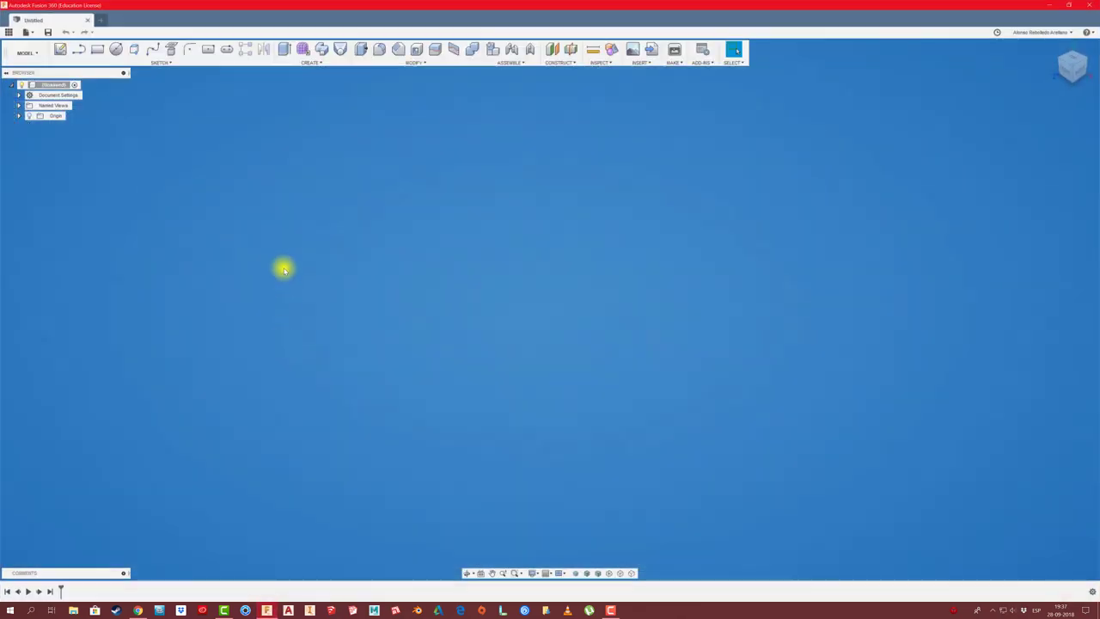
Show the JUGUETES project's folders in the Data Panel.
{"action": "left_click", "coordinate": [9, 33]}
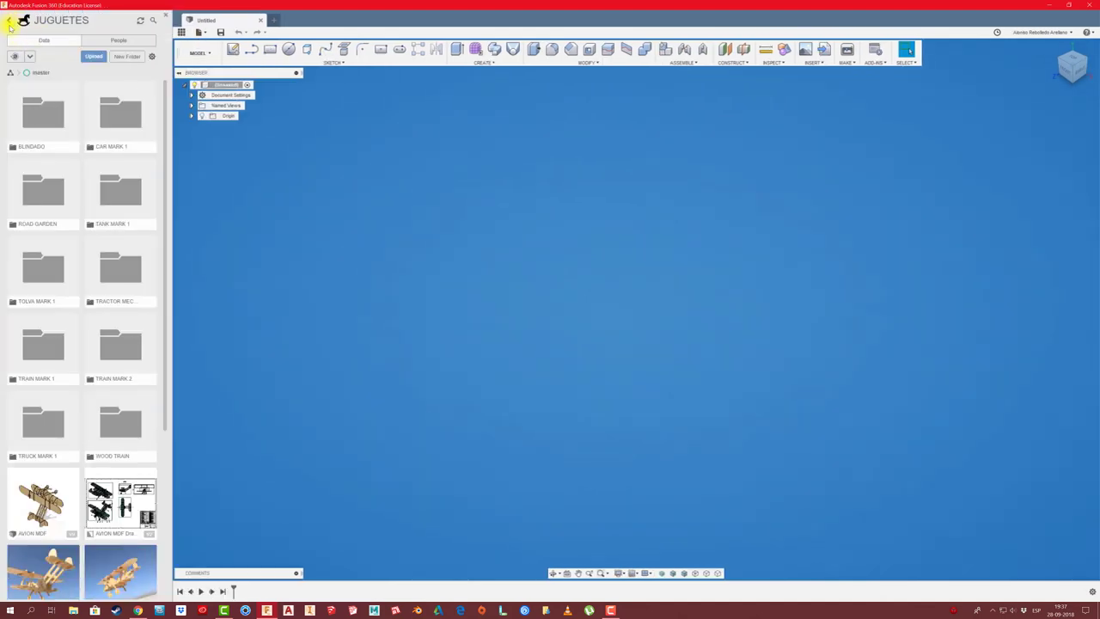
{"action": "left_click", "coordinate": [8, 19]}
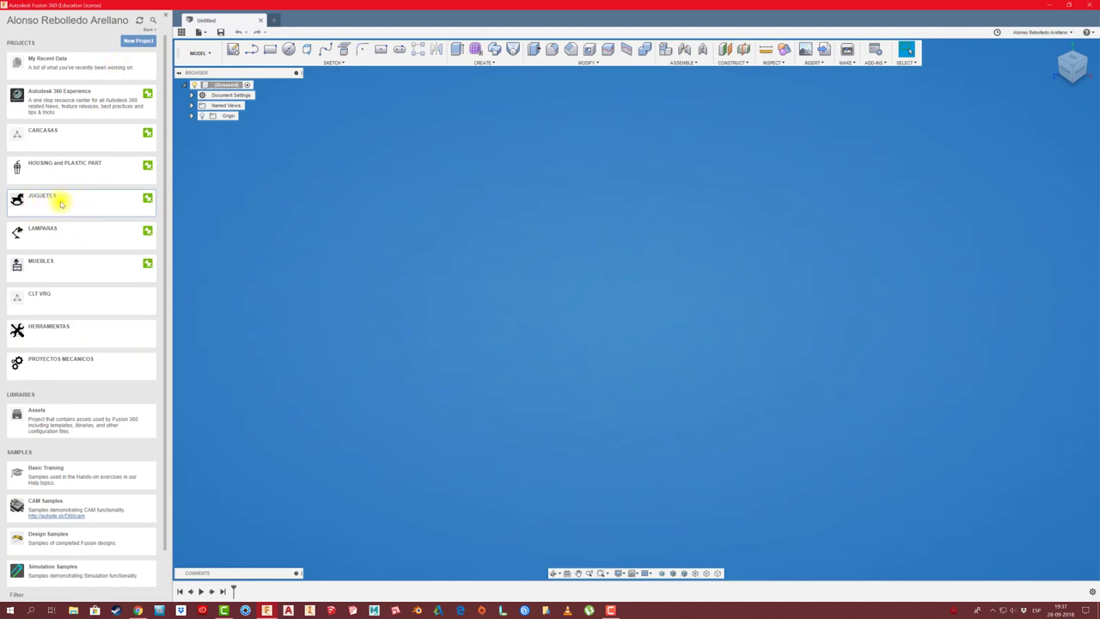
{"action": "left_click", "coordinate": [61, 203]}
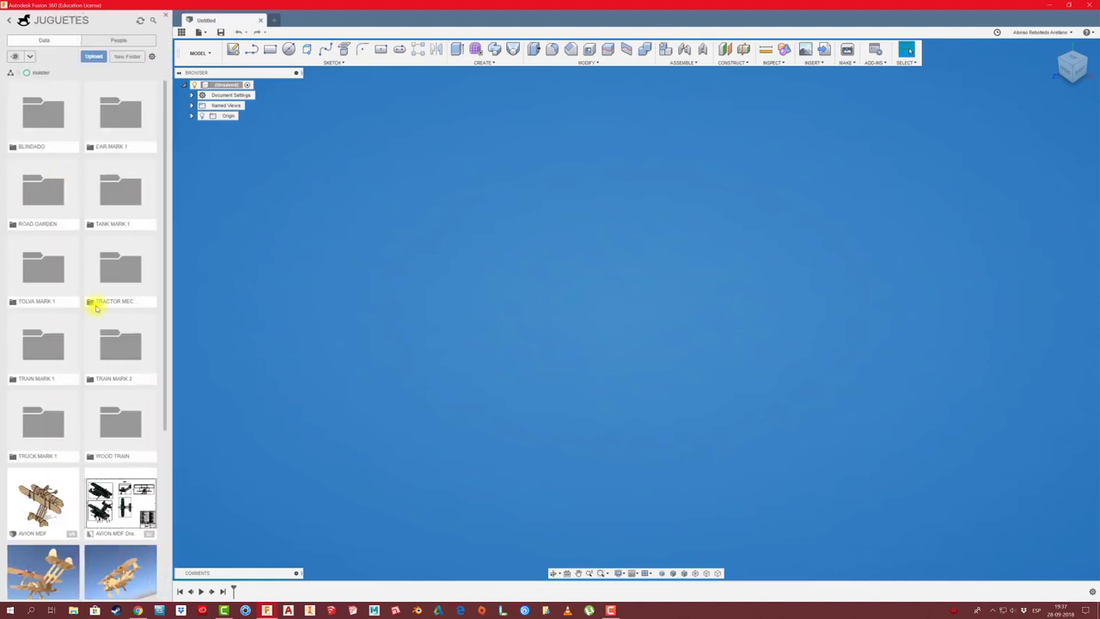
{"action": "scroll", "coordinate": [96, 348], "scroll_direction": "down", "scroll_amount": 3}
{"action": "scroll", "coordinate": [96, 348], "scroll_direction": "up", "scroll_amount": 3}
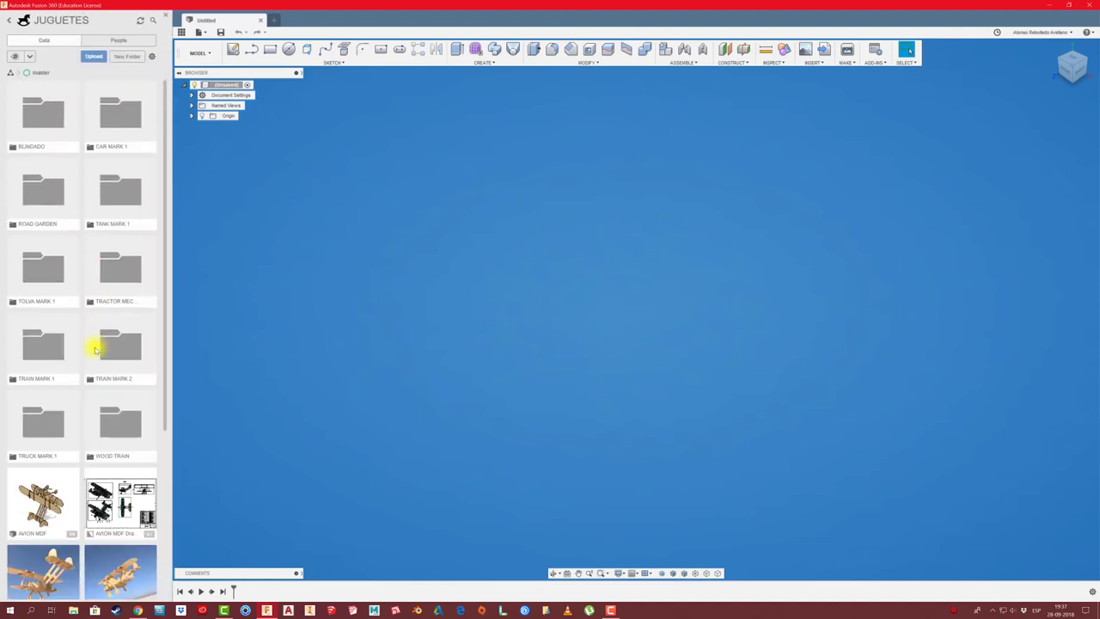
Create a folder named 'GALION 850' inside the JUGUETES project.
{"action": "left_click", "coordinate": [129, 56]}
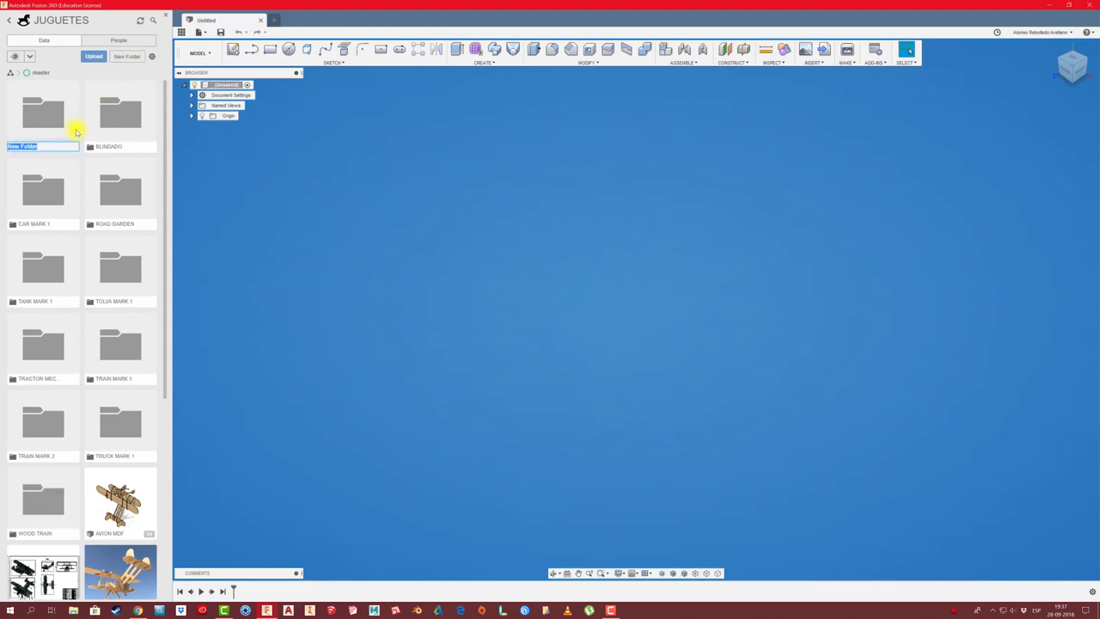
{"action": "type", "text": "GAL"}
{"action": "type", "text": "ION 8"}
{"action": "type", "text": "50"}
{"action": "key", "text": "Return"}
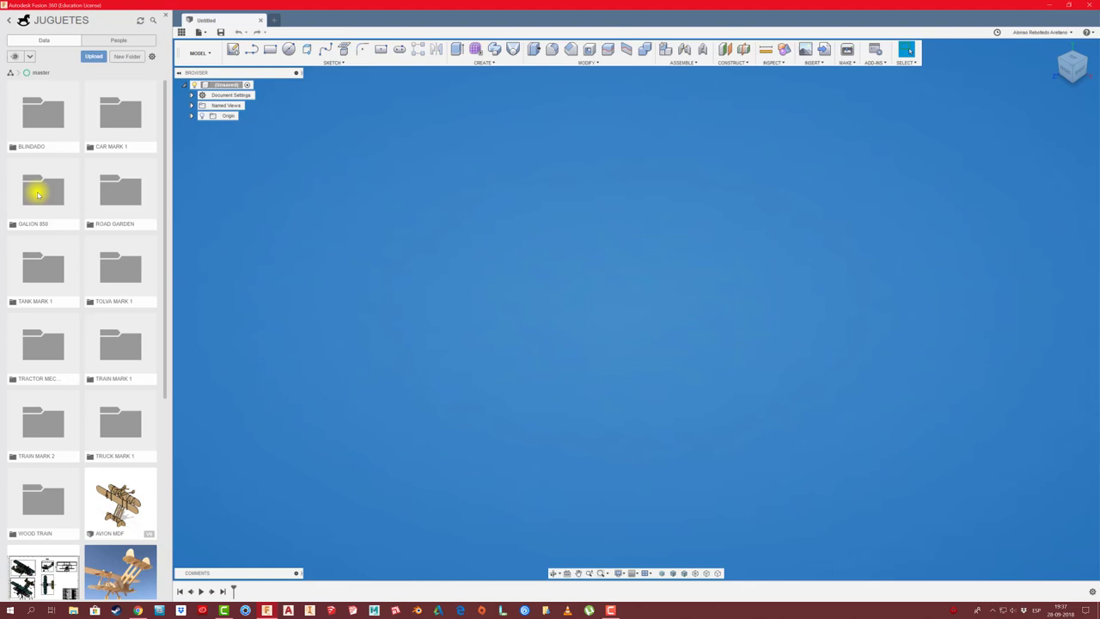
{"action": "scroll", "coordinate": [93, 387], "scroll_direction": "down", "scroll_amount": 3}
{"action": "scroll", "coordinate": [95, 451], "scroll_direction": "down", "scroll_amount": 2}
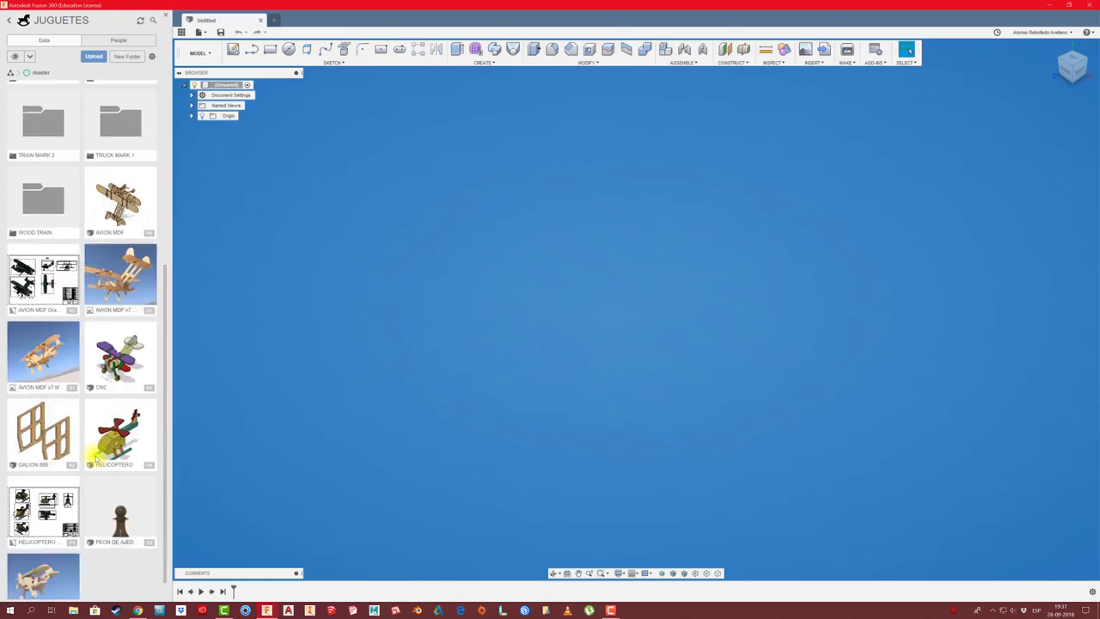
{"action": "scroll", "coordinate": [96, 455], "scroll_direction": "up", "scroll_amount": 2}
{"action": "scroll", "coordinate": [92, 453], "scroll_direction": "up", "scroll_amount": 3}
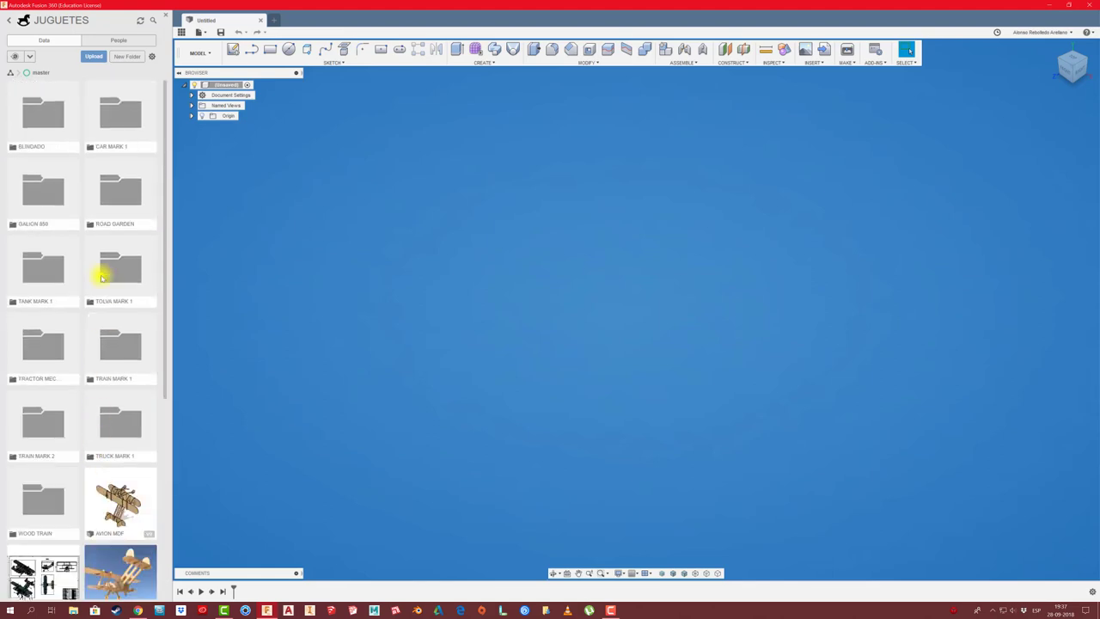
Enter the GALION 850 folder and begin a sketch on the right (YZ) origin plane.
{"action": "double_click", "coordinate": [48, 198]}
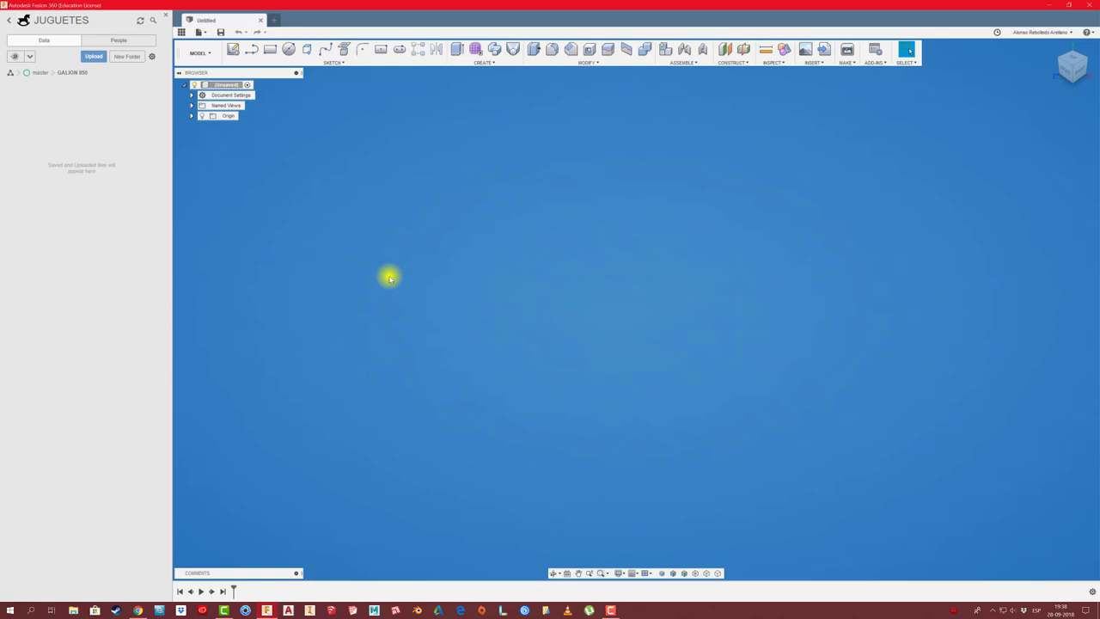
{"action": "left_click", "coordinate": [232, 50]}
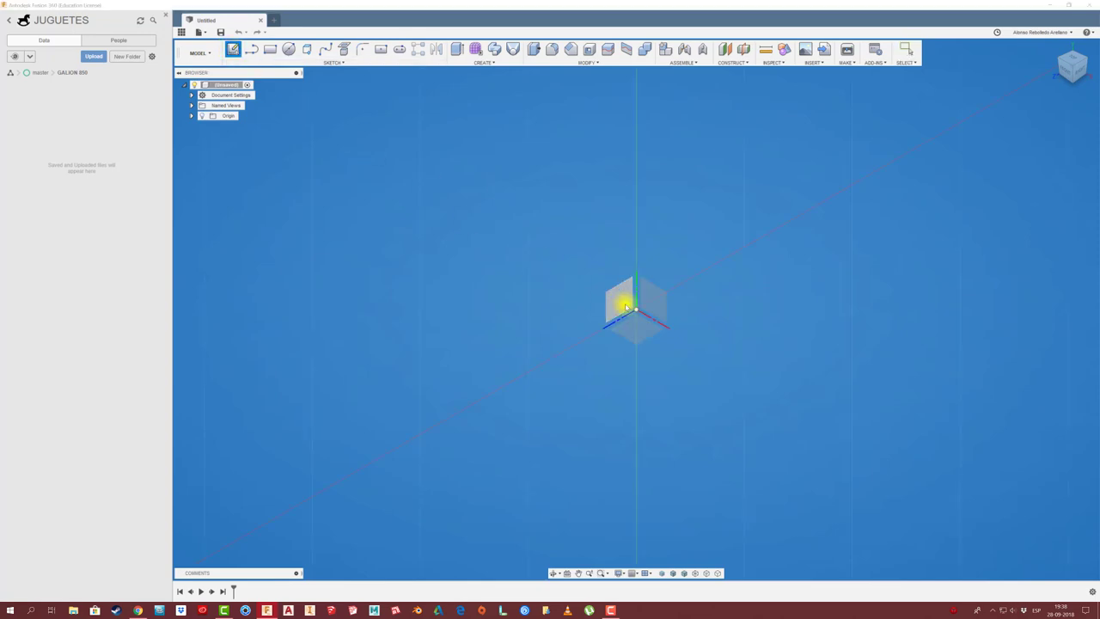
{"action": "left_click", "coordinate": [640, 284]}
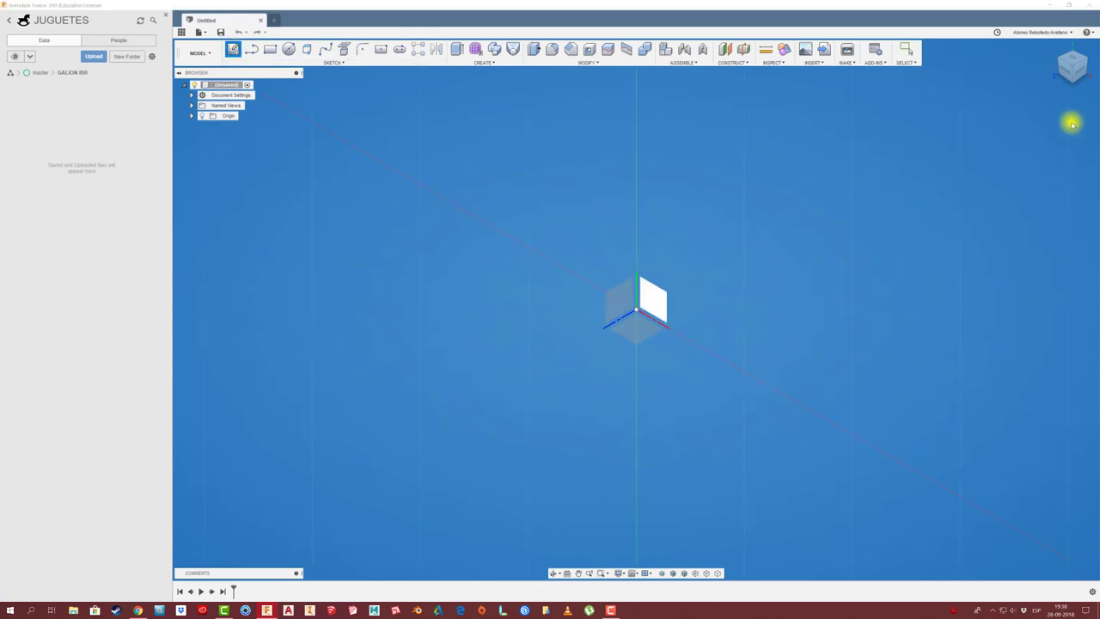
{"action": "left_click", "coordinate": [1092, 67]}
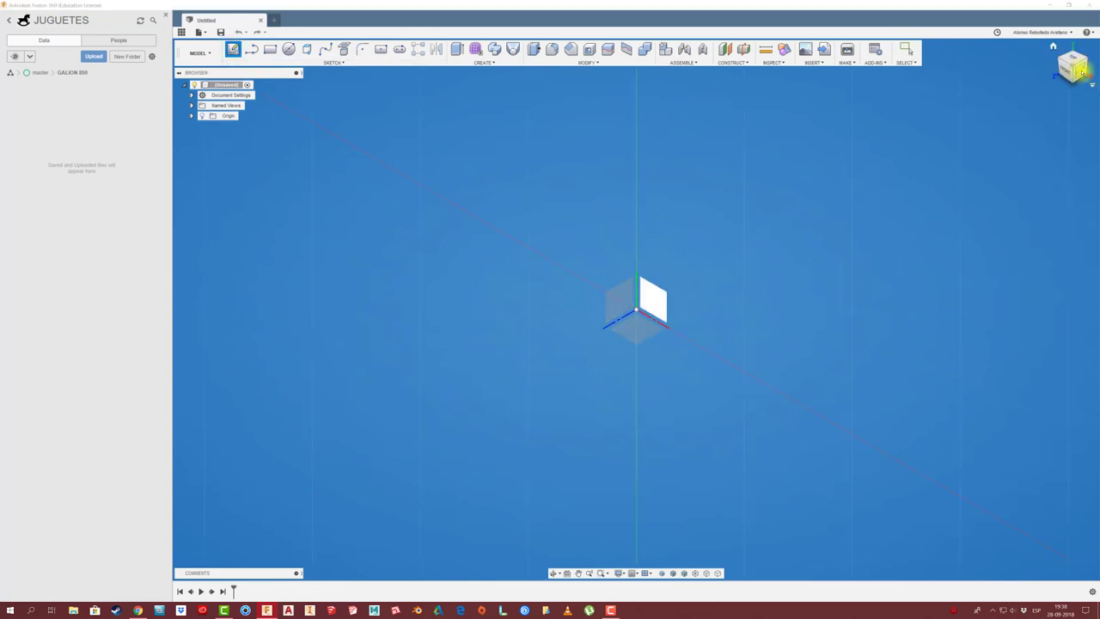
{"action": "left_click", "coordinate": [613, 306]}
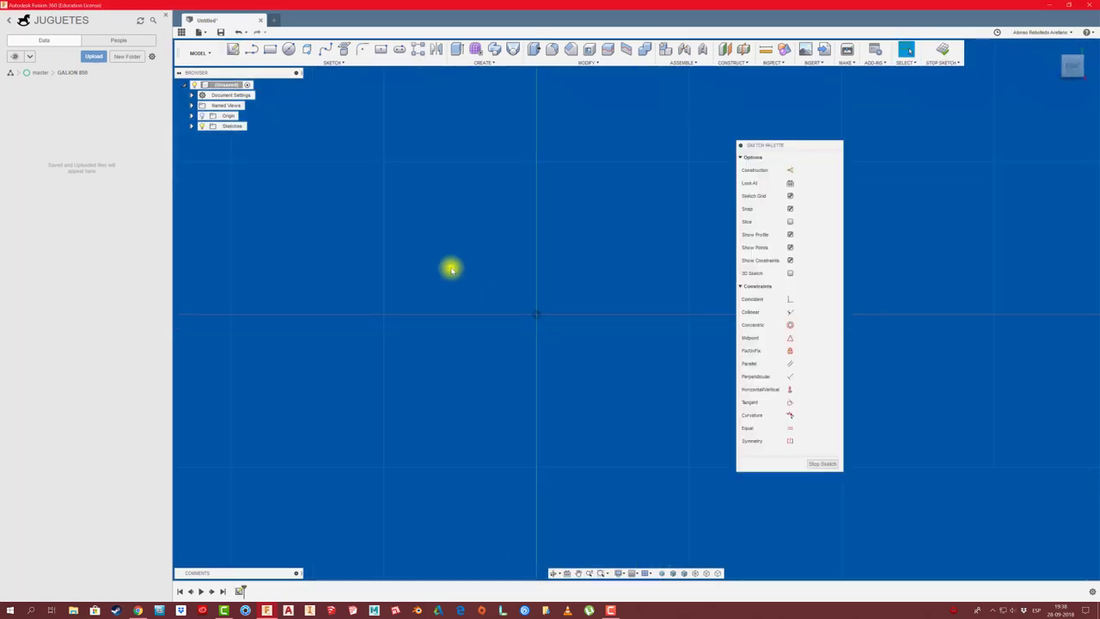
Choose Attached Canvas from the INSERT menu, with the Sketch Palette moved aside.
{"action": "left_click_drag", "start_coordinate": [810, 144], "coordinate": [861, 150]}
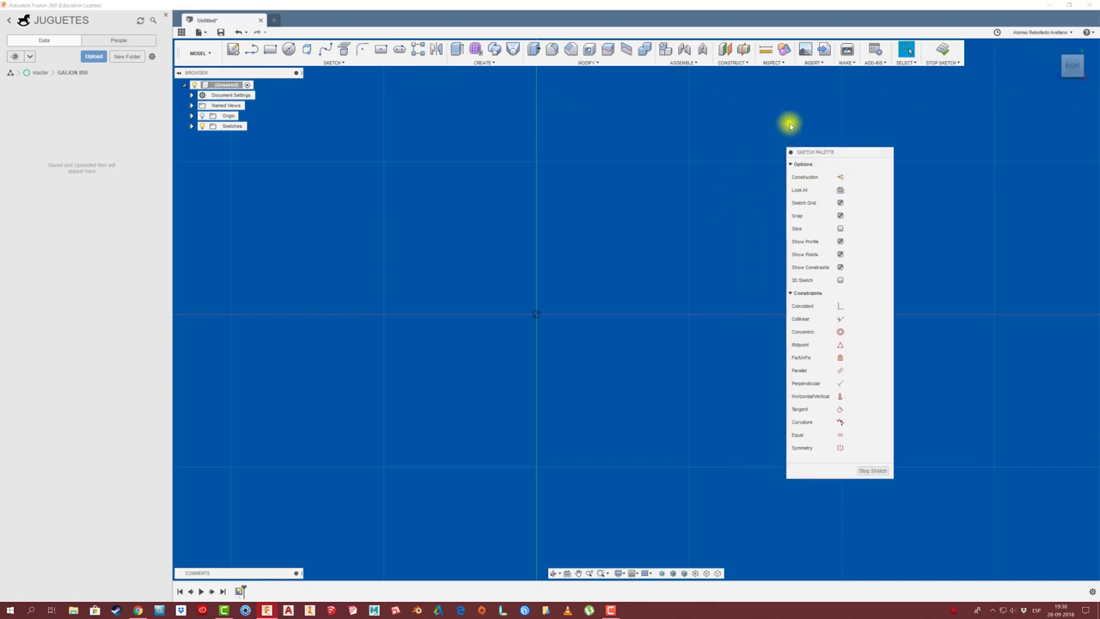
{"action": "left_click", "coordinate": [813, 64]}
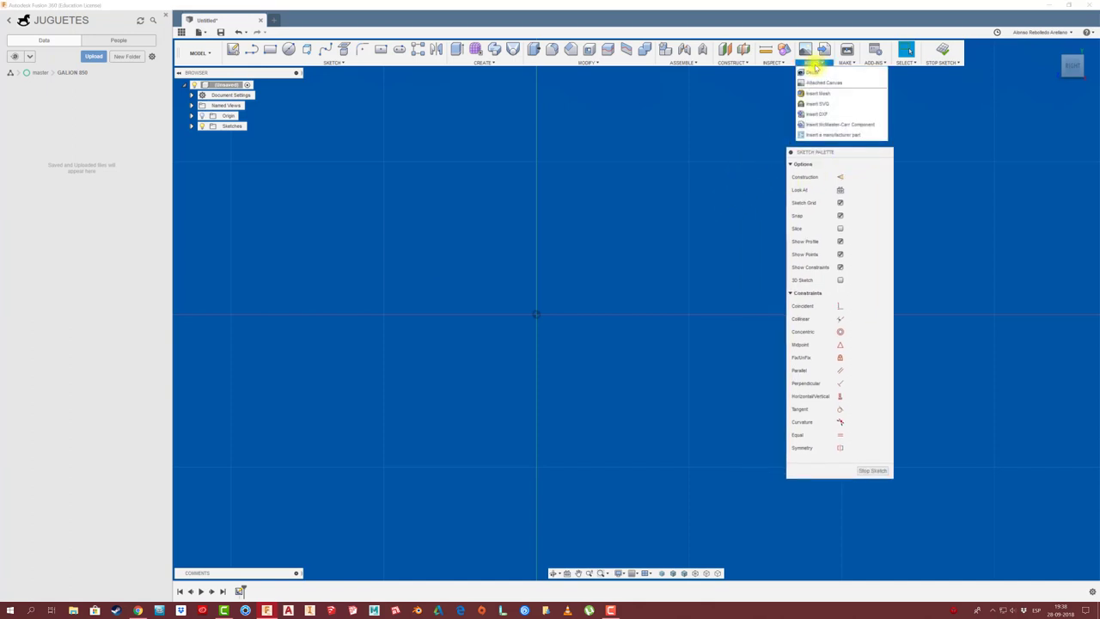
{"action": "mouse_move", "coordinate": [818, 82]}
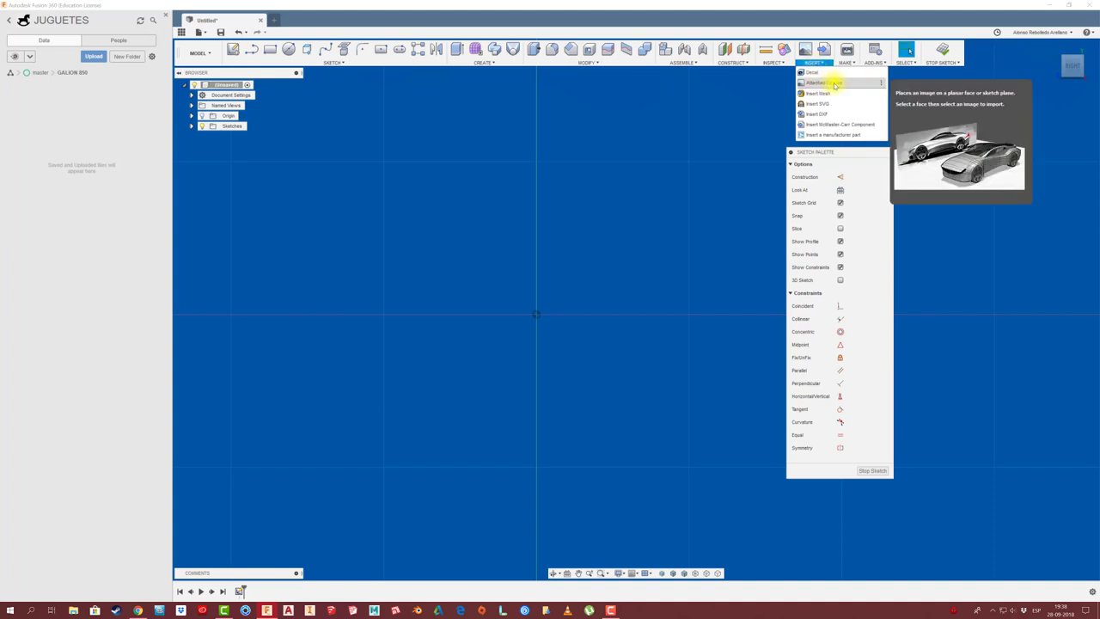
{"action": "left_click", "coordinate": [833, 83]}
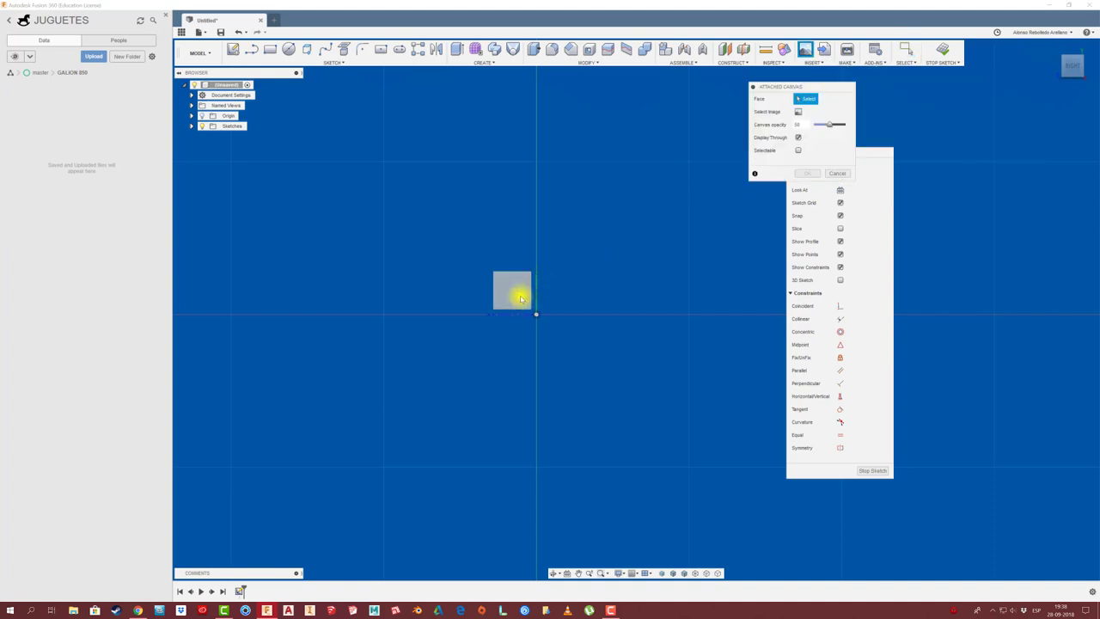
Select image 02-016a, place it on the sketch plane face, and confirm the canvas.
{"action": "left_click_drag", "start_coordinate": [770, 87], "coordinate": [257, 242]}
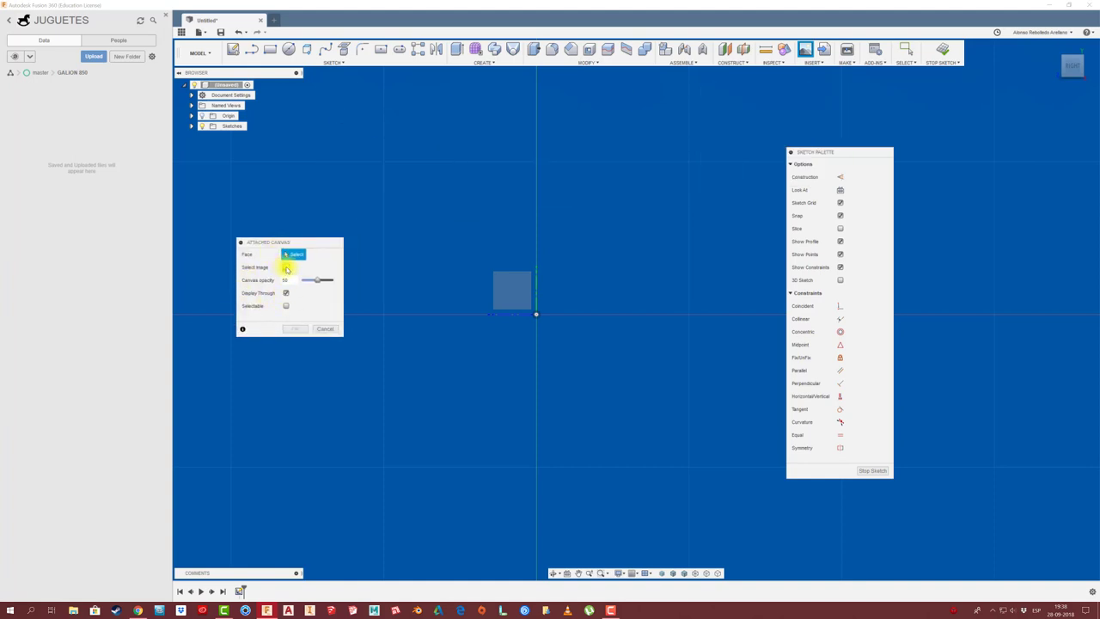
{"action": "left_click", "coordinate": [286, 269]}
{"action": "left_click", "coordinate": [439, 86]}
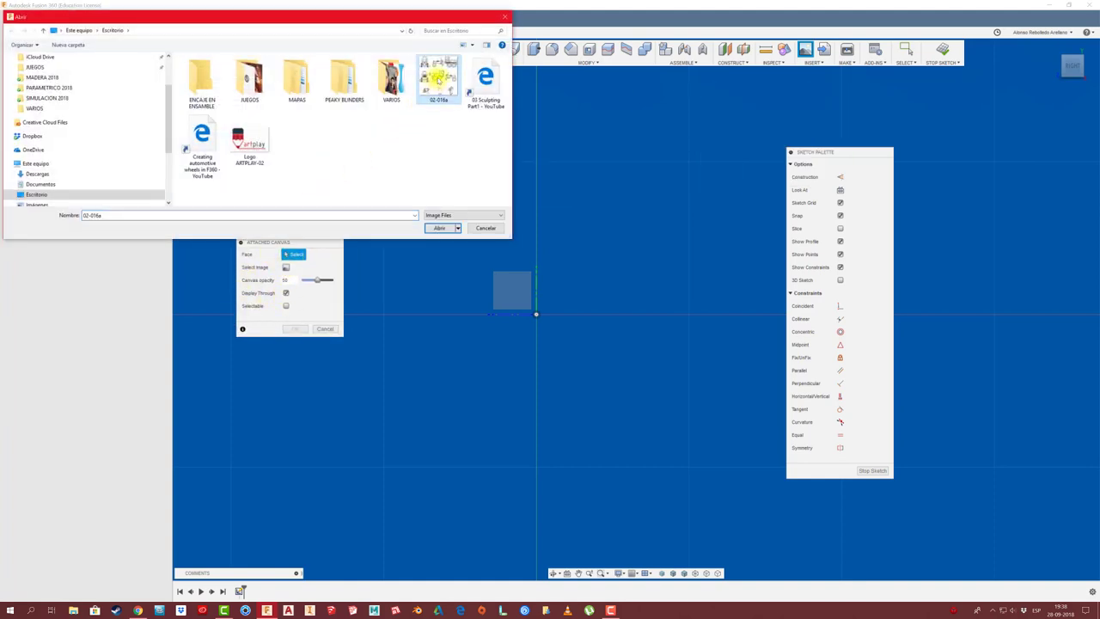
{"action": "left_click", "coordinate": [441, 228]}
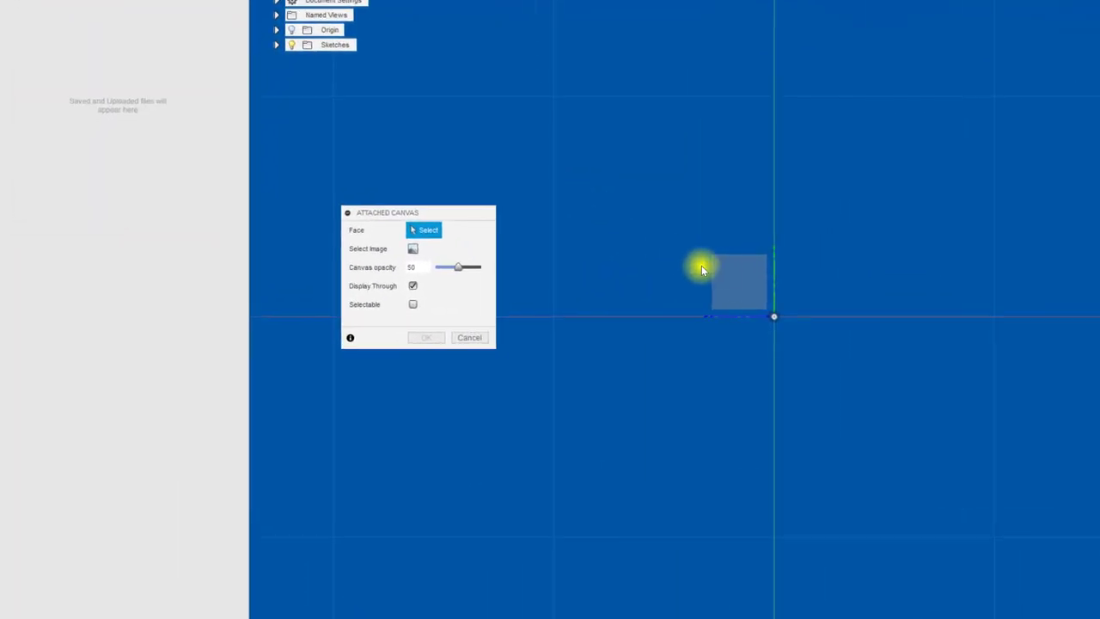
{"action": "left_click", "coordinate": [741, 275]}
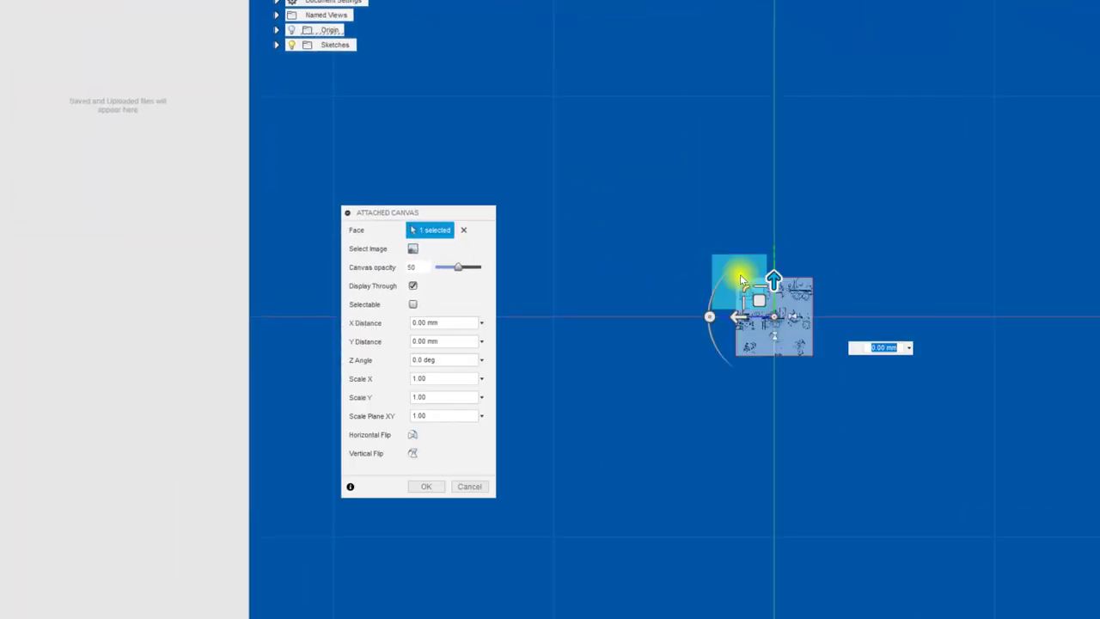
{"action": "scroll", "coordinate": [811, 363], "scroll_direction": "up", "scroll_amount": 5}
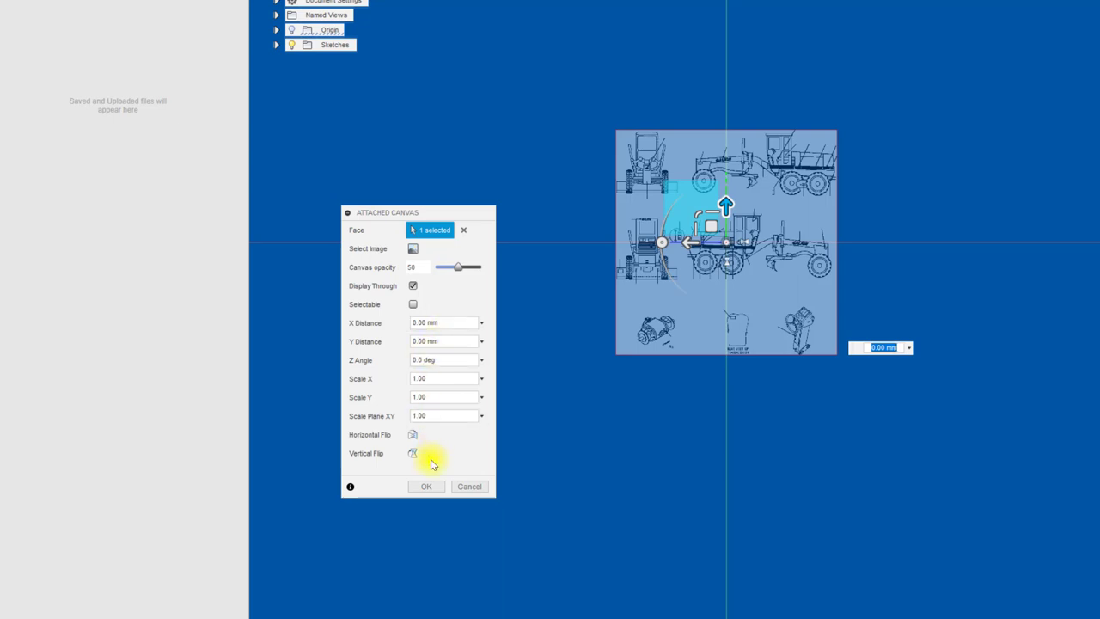
{"action": "left_click", "coordinate": [425, 486]}
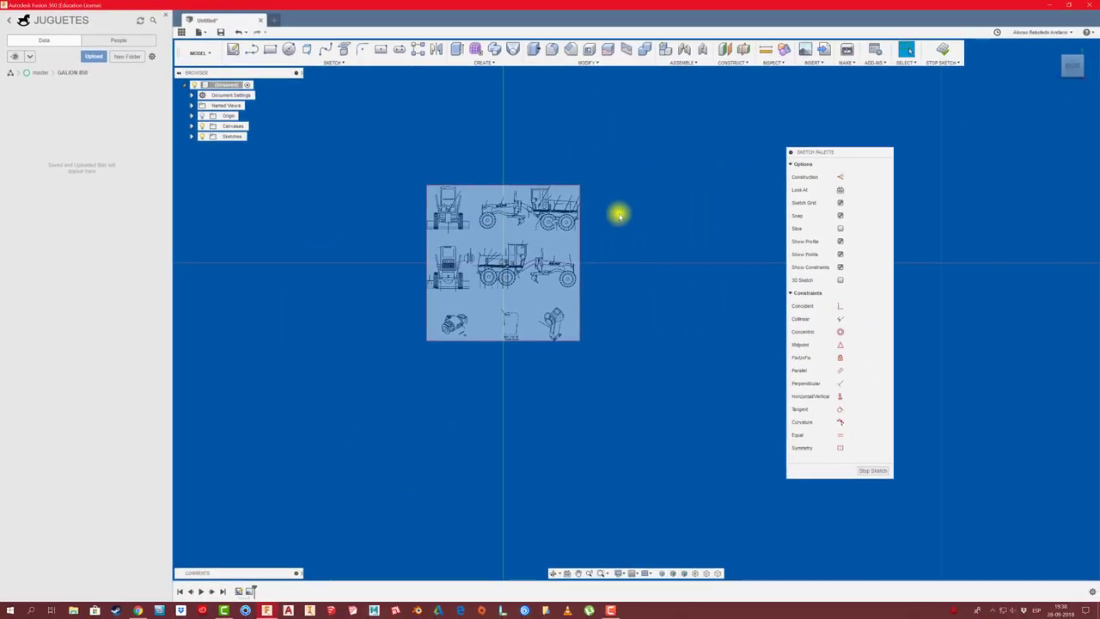
Zoom in and pan across the blueprint so the grader drawings are readable.
{"action": "scroll", "coordinate": [610, 222], "scroll_direction": "up", "scroll_amount": 3}
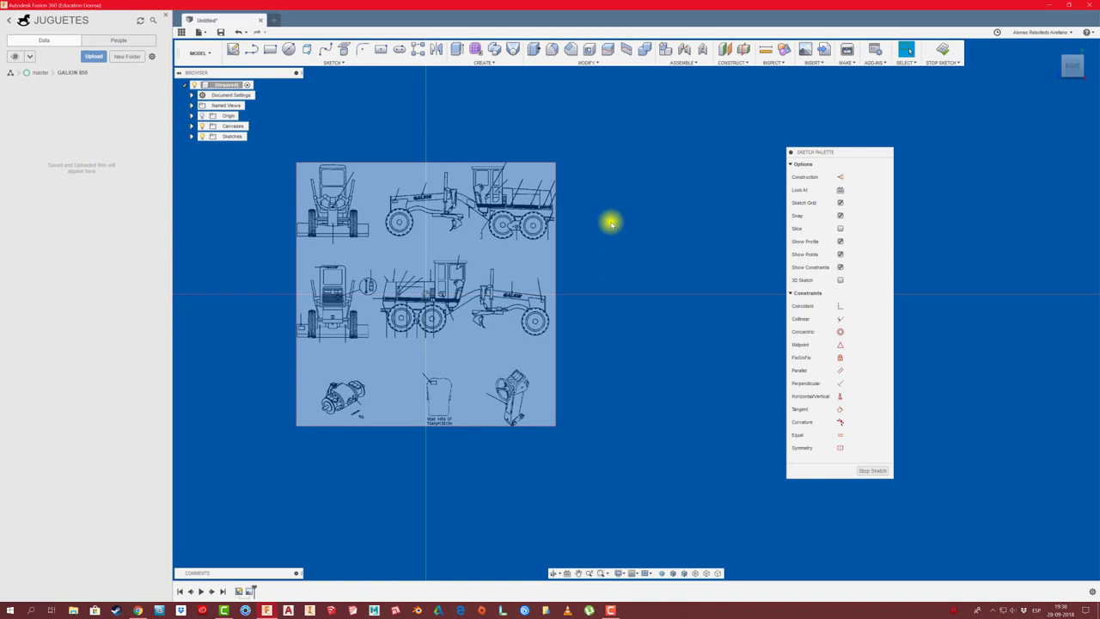
{"action": "scroll", "coordinate": [466, 215], "scroll_direction": "up", "scroll_amount": 2}
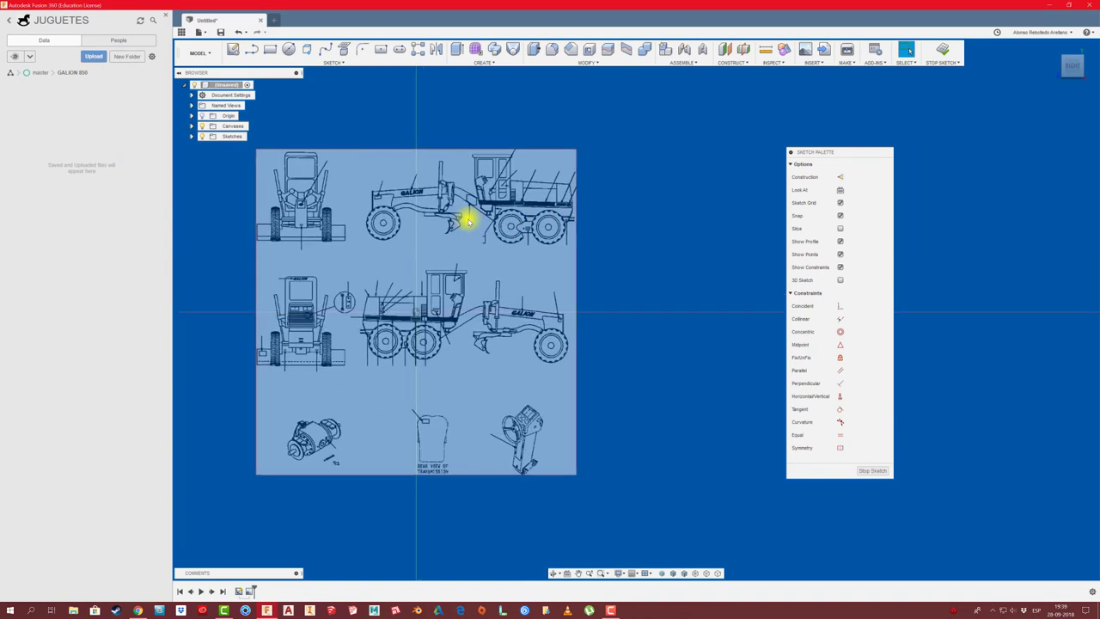
{"action": "scroll", "coordinate": [471, 226], "scroll_direction": "up", "scroll_amount": 1}
{"action": "middle_click_drag", "start_coordinate": [472, 226], "coordinate": [471, 274]}
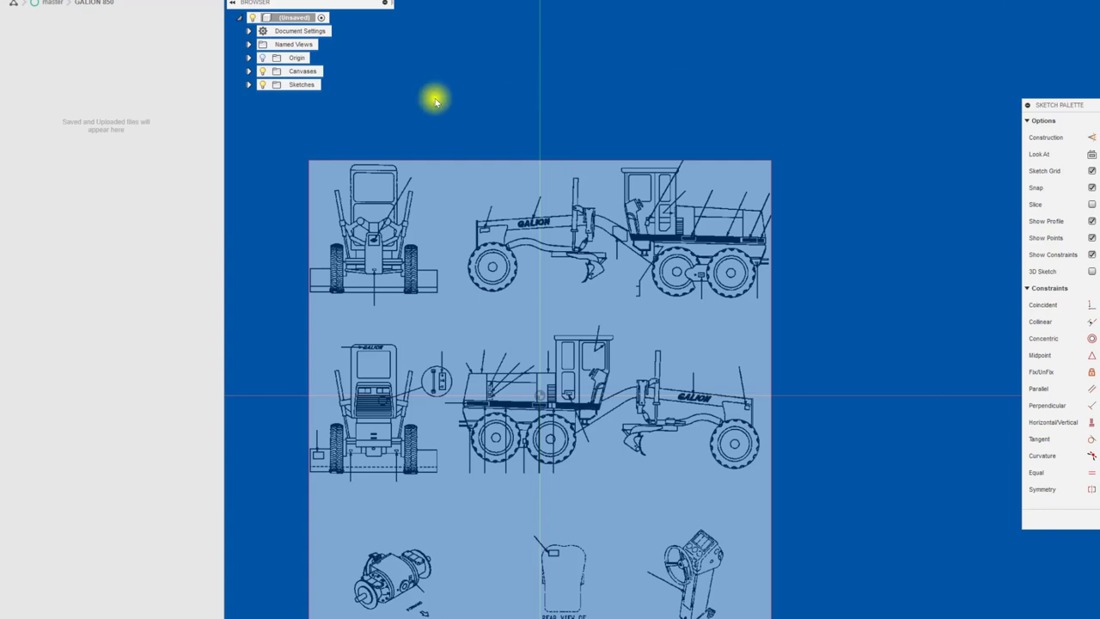
Calibrate canvas 02-016a so the grader's front-to-rear length measures 350 mm.
{"action": "left_click", "coordinate": [249, 71]}
{"action": "left_click", "coordinate": [317, 85]}
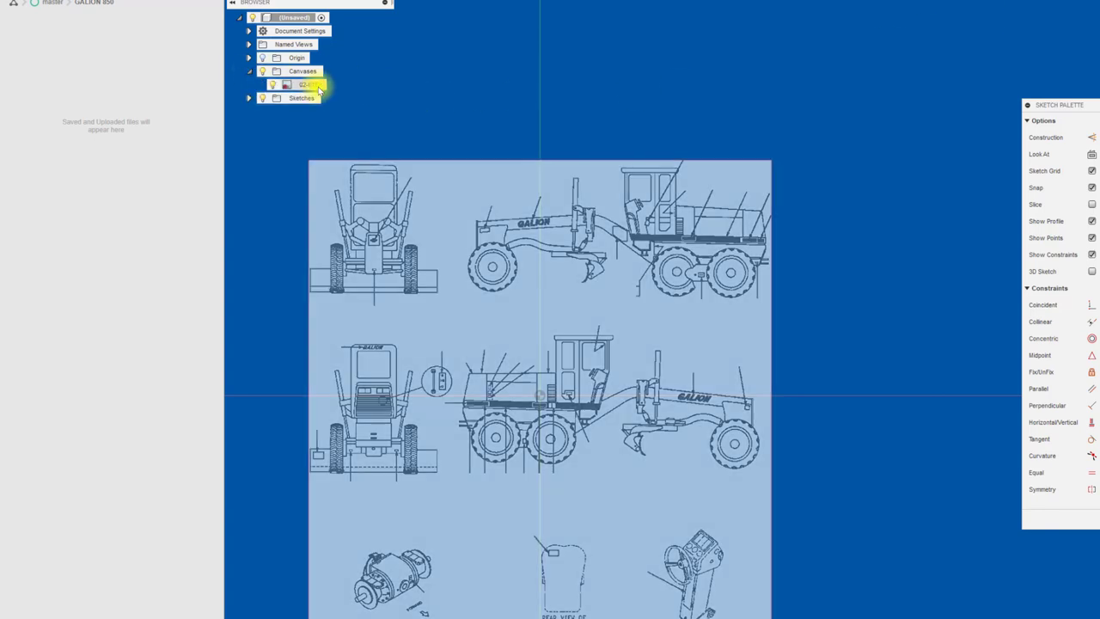
{"action": "right_click", "coordinate": [319, 89]}
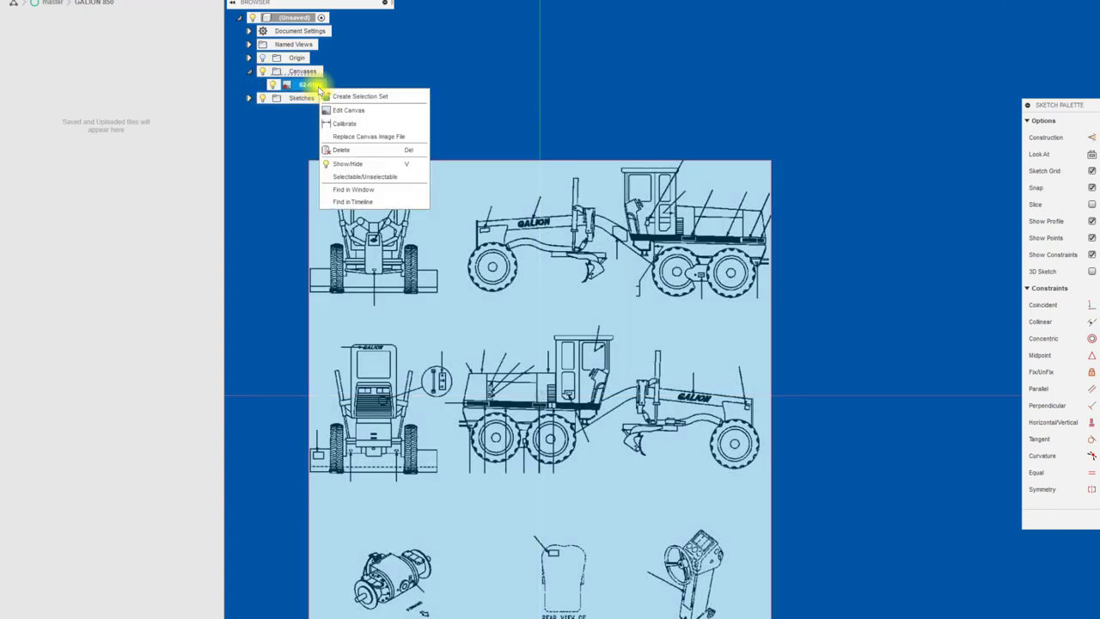
{"action": "left_click", "coordinate": [363, 127]}
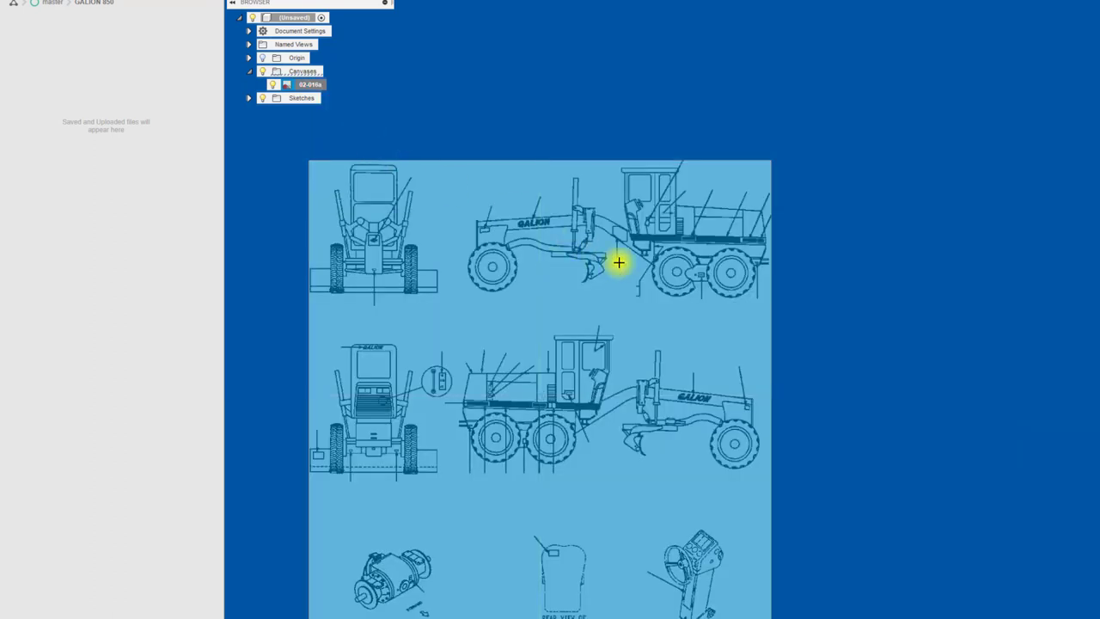
{"action": "scroll", "coordinate": [621, 260], "scroll_direction": "up", "scroll_amount": 3}
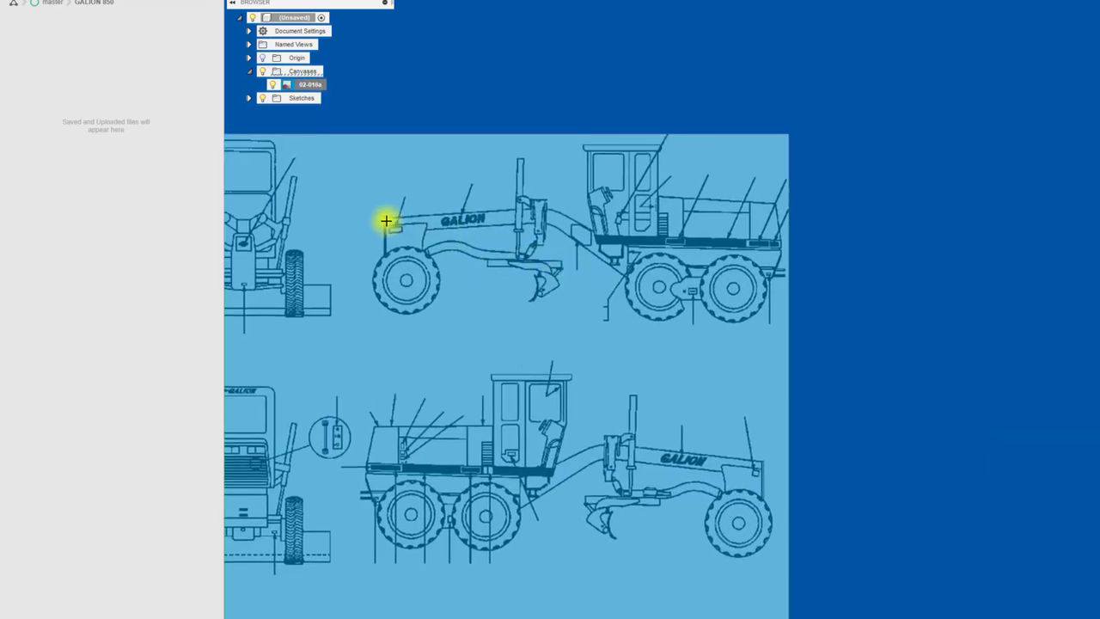
{"action": "left_click", "coordinate": [384, 216]}
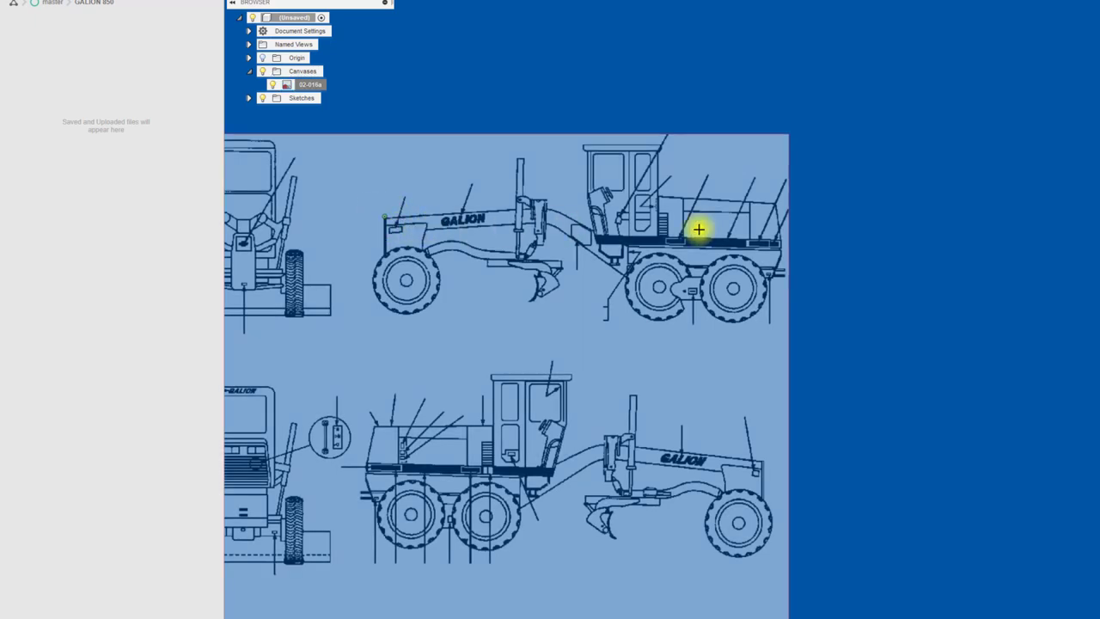
{"action": "left_click", "coordinate": [779, 215]}
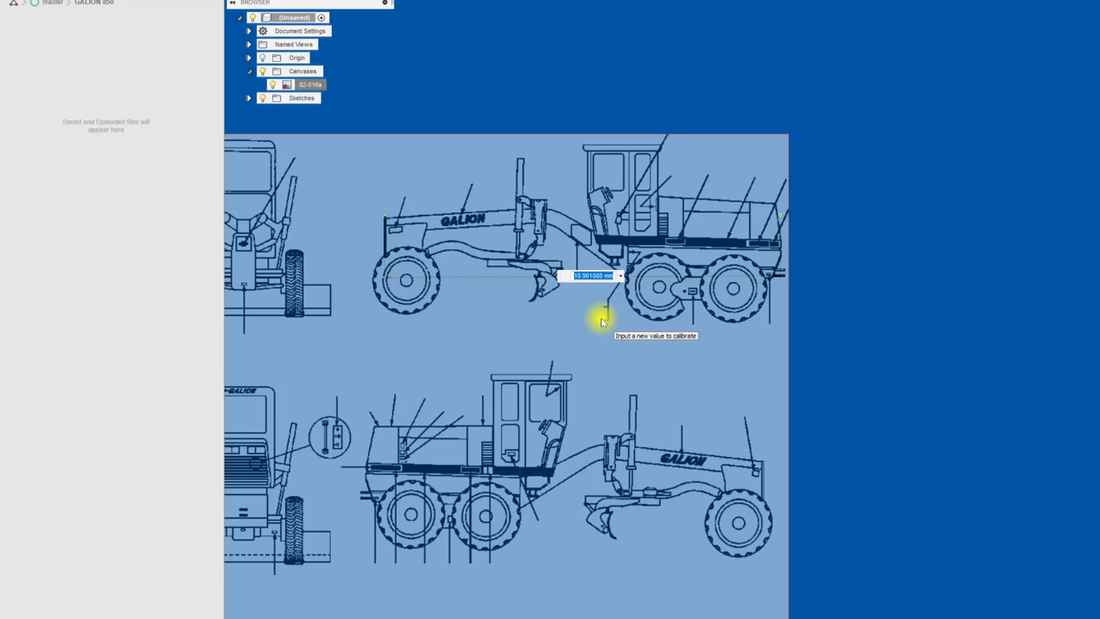
{"action": "type", "text": "35"}
{"action": "type", "text": "0"}
{"action": "key", "text": "Return"}
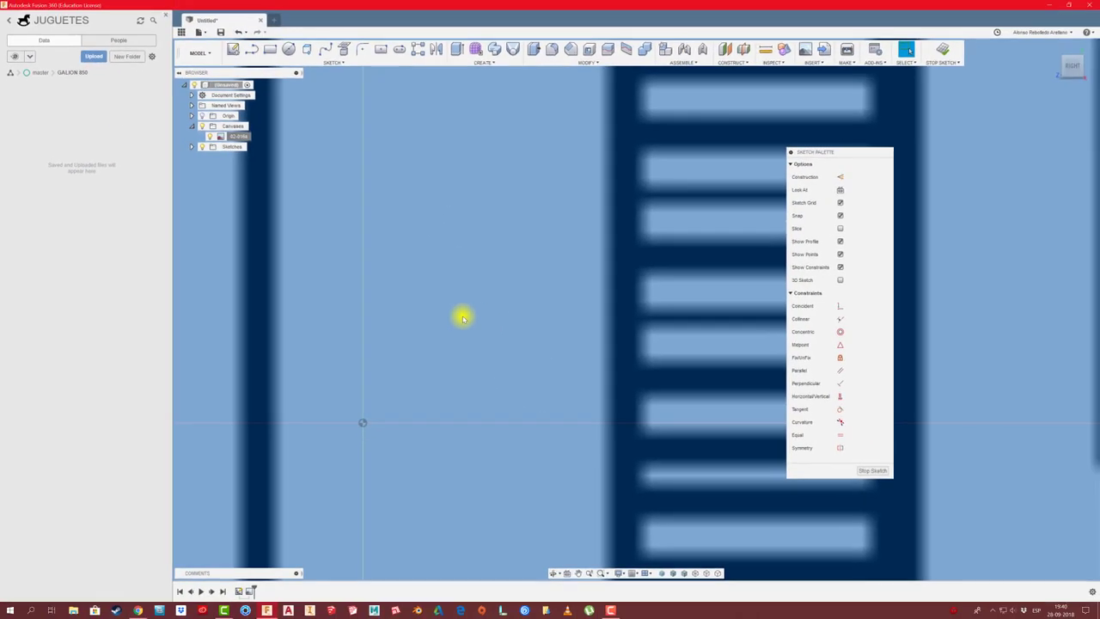
Zoom out to show the whole rescaled blueprint sheet, then zoom in slightly.
{"action": "scroll", "coordinate": [462, 318], "scroll_direction": "down", "scroll_amount": 3}
{"action": "scroll", "coordinate": [462, 318], "scroll_direction": "down", "scroll_amount": 3}
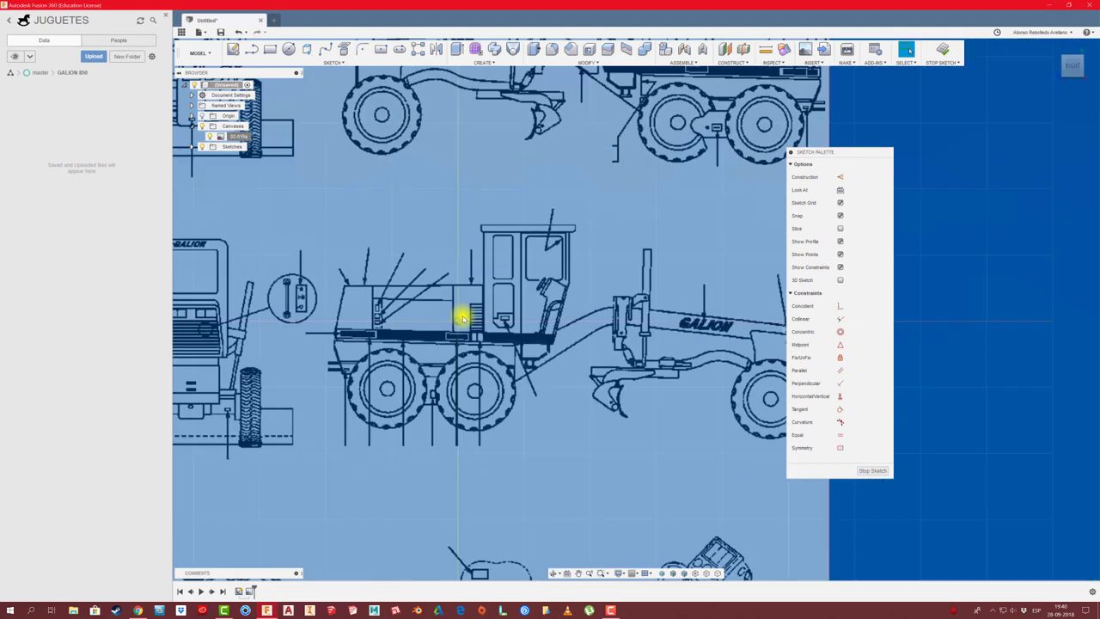
{"action": "scroll", "coordinate": [463, 318], "scroll_direction": "down", "scroll_amount": 3}
{"action": "scroll", "coordinate": [462, 318], "scroll_direction": "down", "scroll_amount": 2}
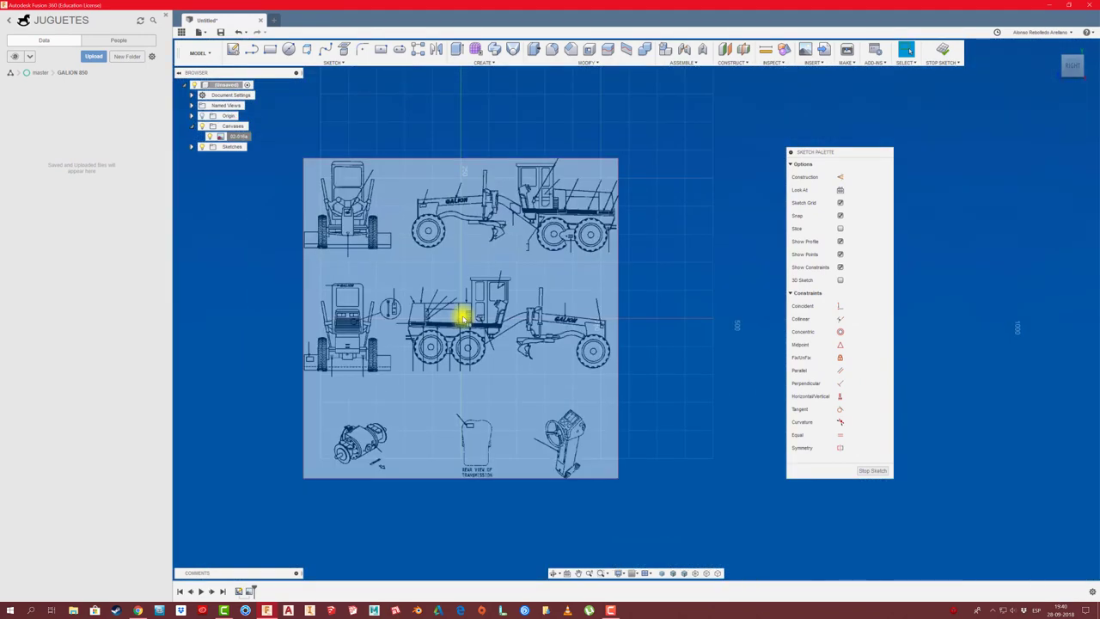
{"action": "scroll", "coordinate": [516, 181], "scroll_direction": "up", "scroll_amount": 2}
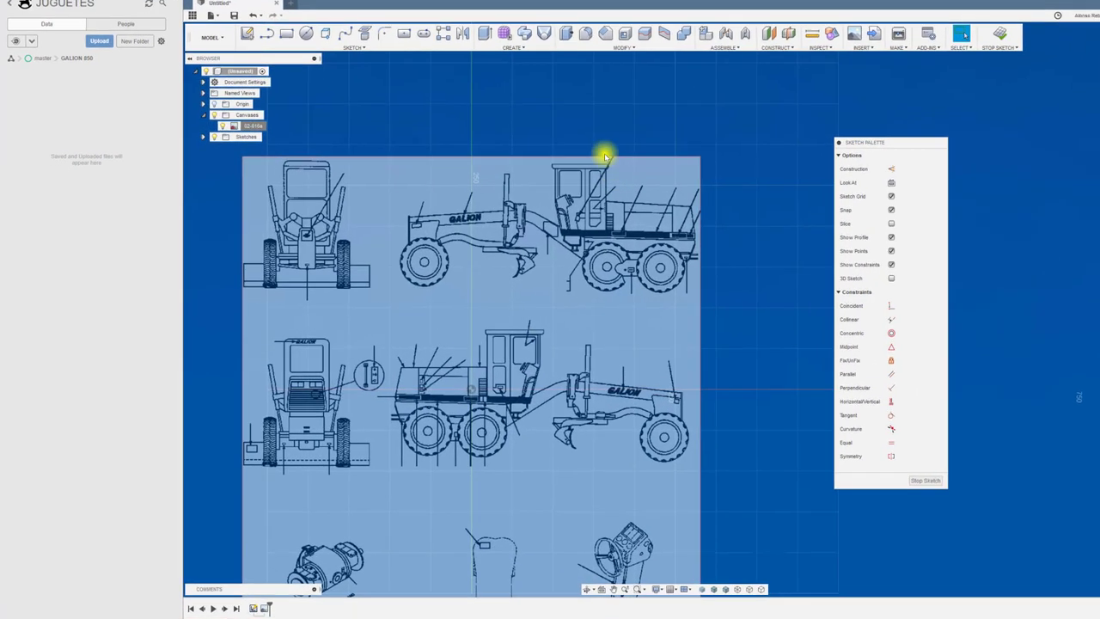
{"action": "scroll", "coordinate": [768, 138], "scroll_direction": "up", "scroll_amount": 2}
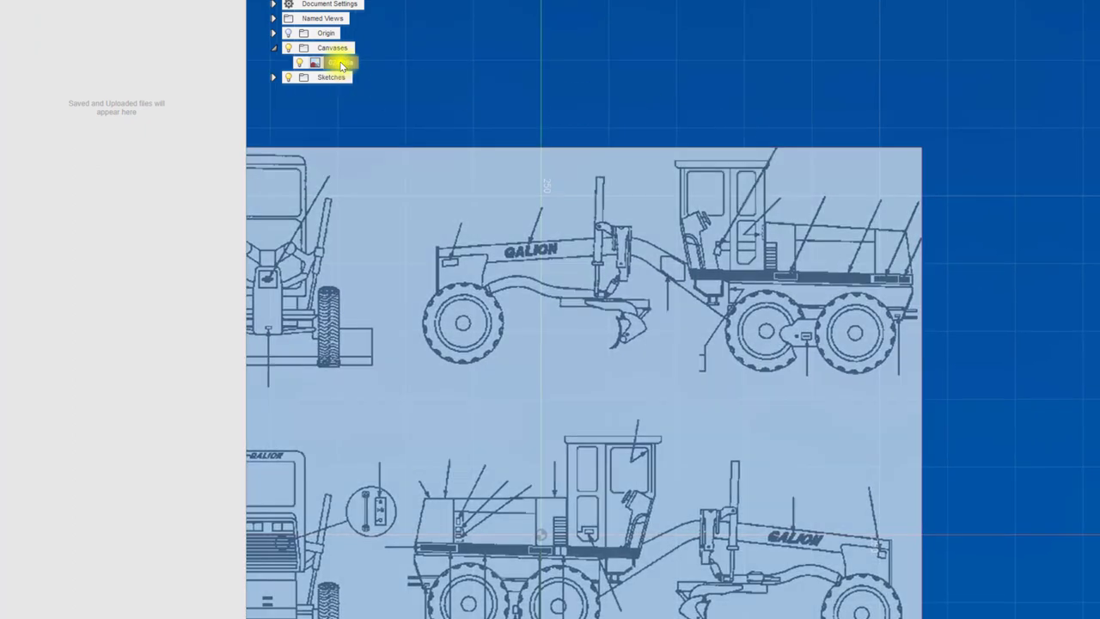
Recalibrate the 02-016a canvas between the top grader's front and rear ends, applying its real length.
{"action": "right_click", "coordinate": [341, 66]}
{"action": "left_click", "coordinate": [363, 97]}
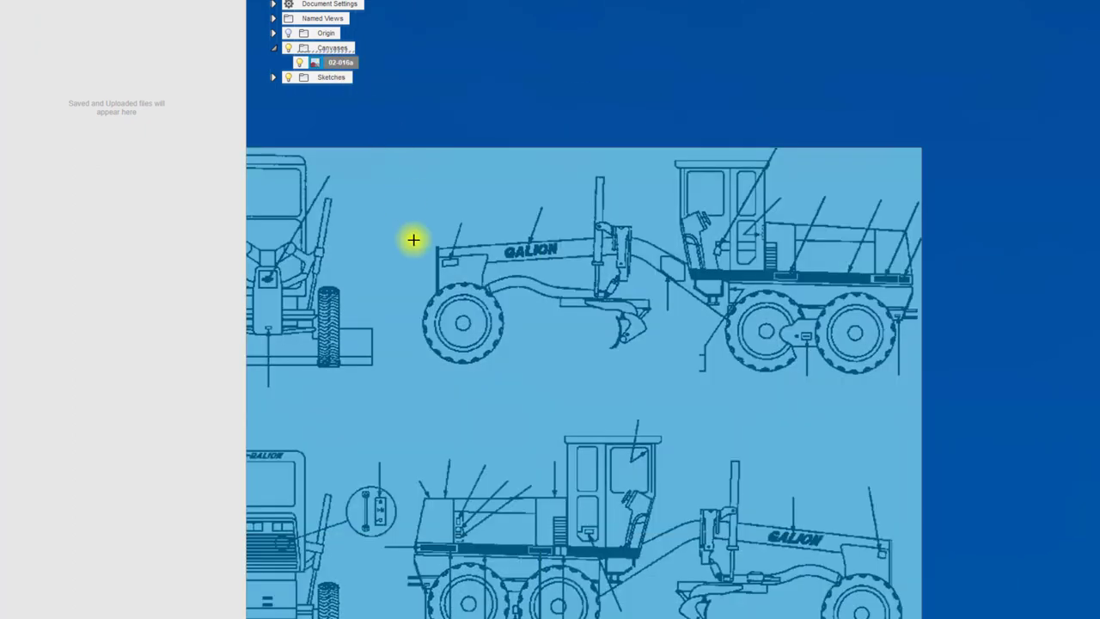
{"action": "left_click", "coordinate": [437, 263]}
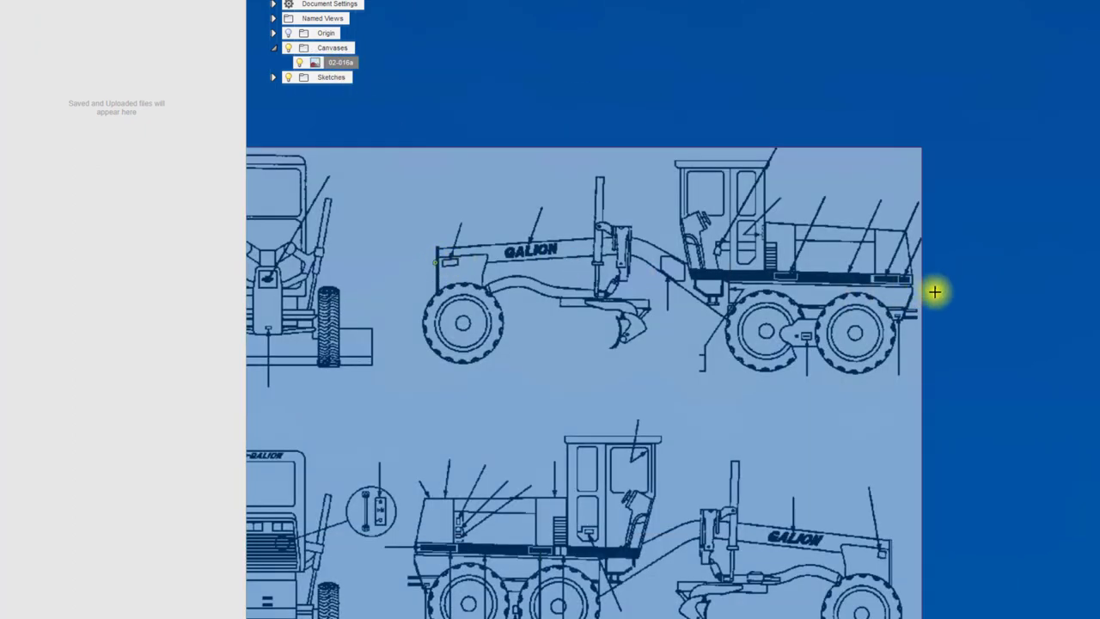
{"action": "left_click", "coordinate": [911, 270]}
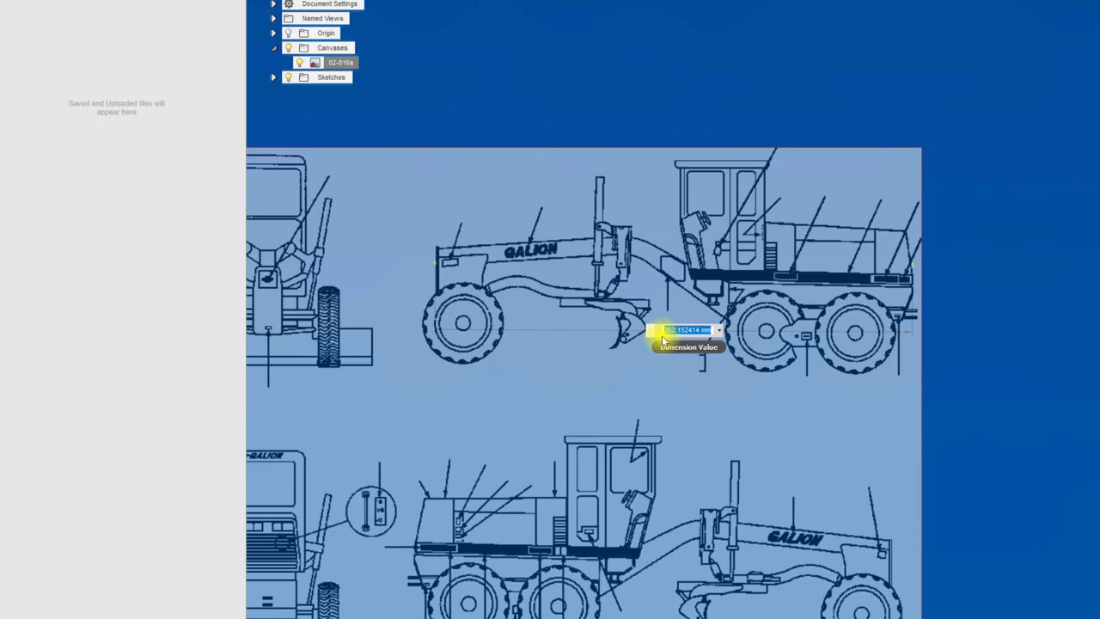
{"action": "key", "text": "Return"}
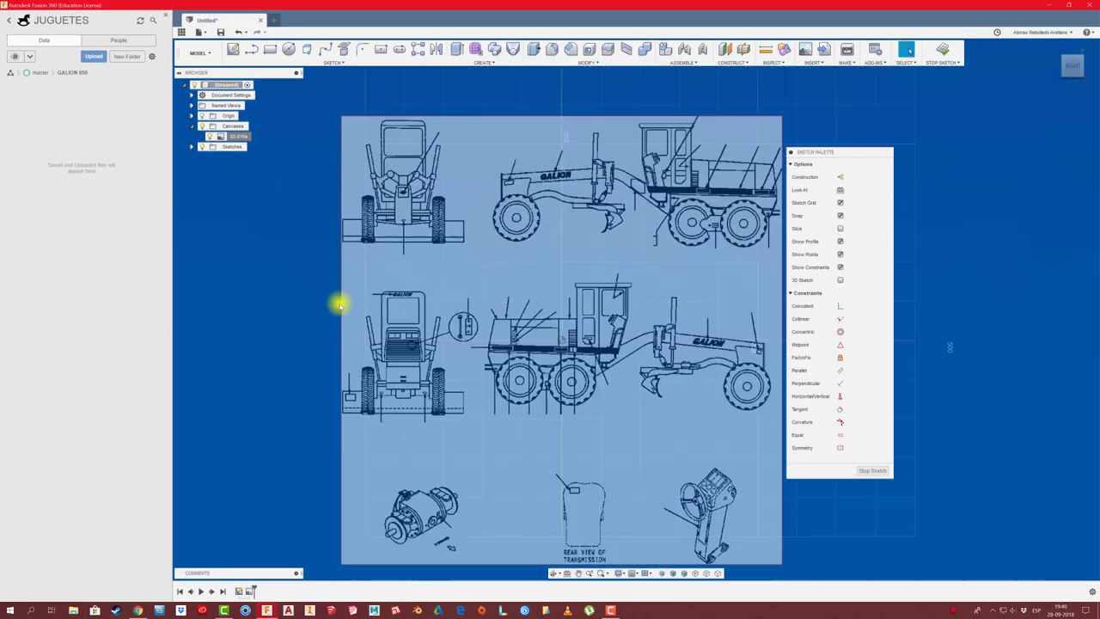
{"action": "scroll", "coordinate": [338, 303], "scroll_direction": "down", "scroll_amount": 2}
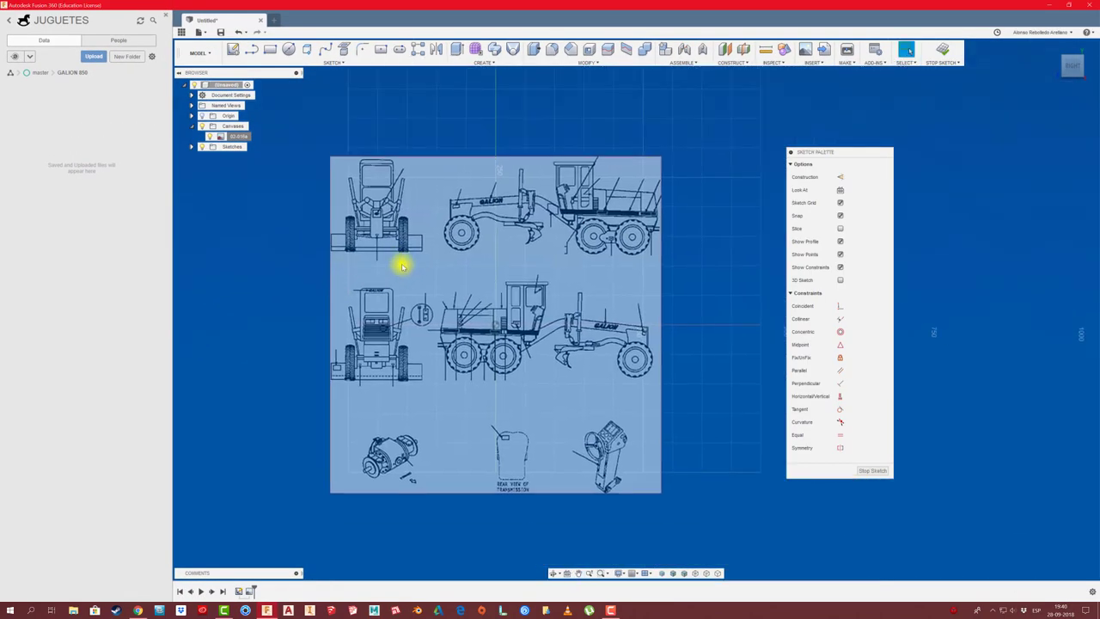